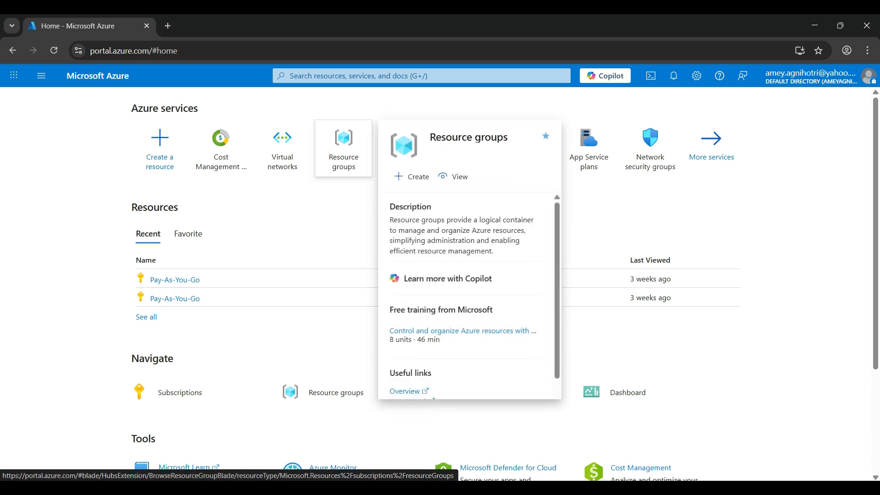
# Step: Open resource groups and start a new resource group named vnet-demo-rg
pyautogui.click(344, 146)
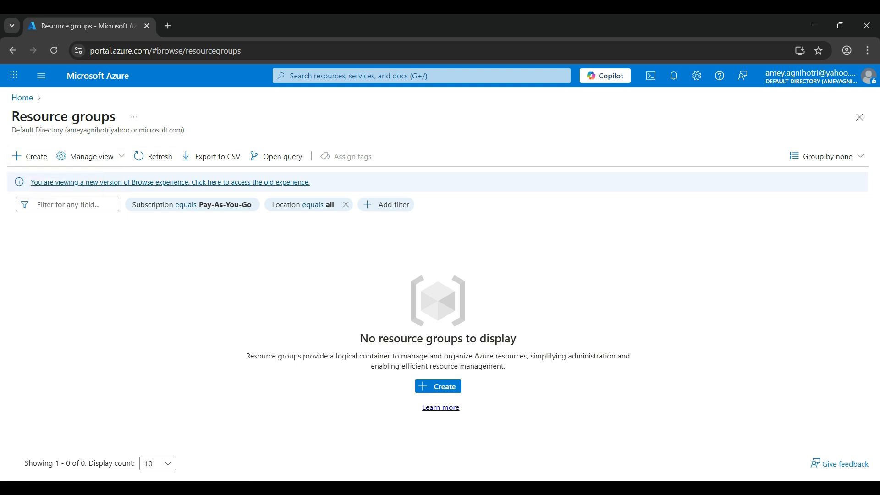
pyautogui.click(30, 156)
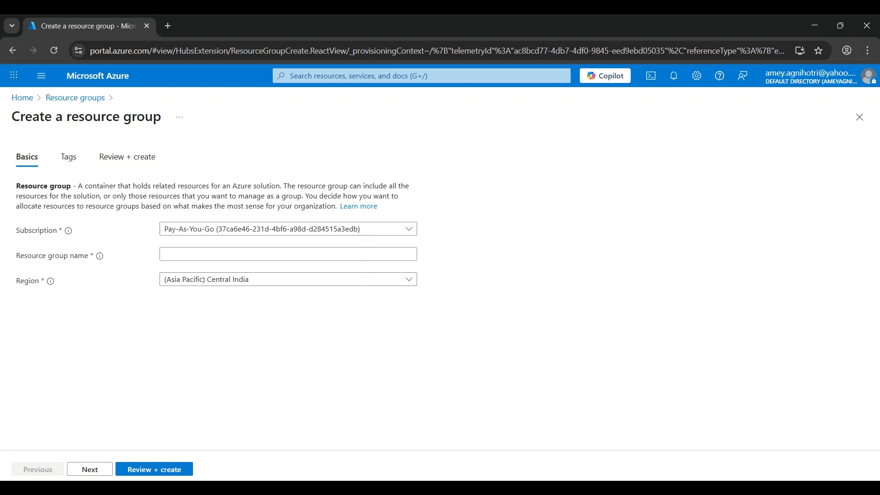
pyautogui.click(288, 254)
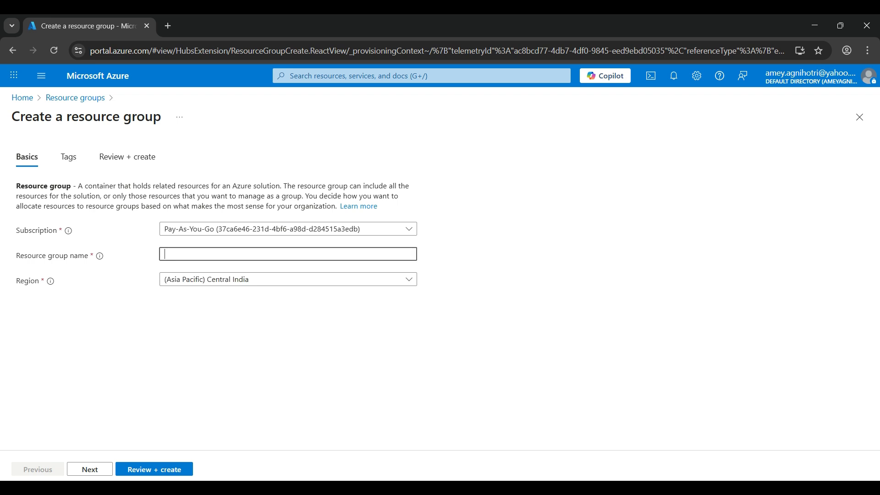
pyautogui.write('vnet-demo-rg')
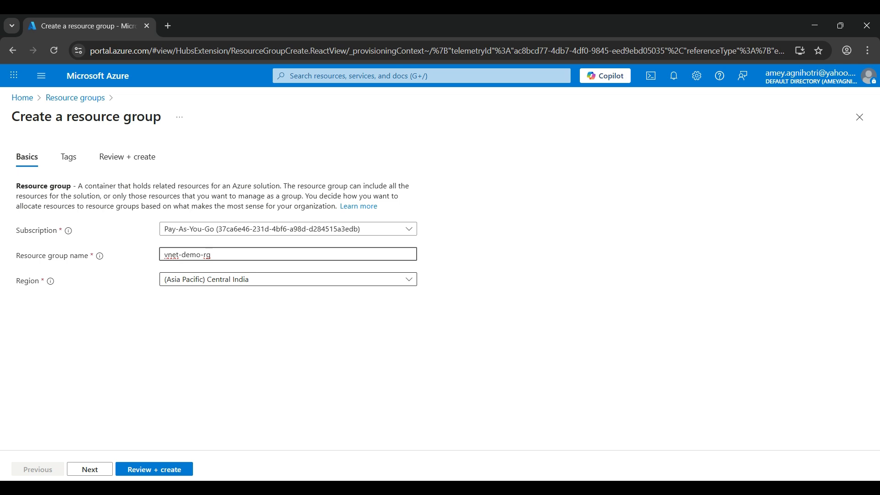
# Step: Set the region to (Asia Pacific) Central India, then review and create the resource group
pyautogui.click(288, 279)
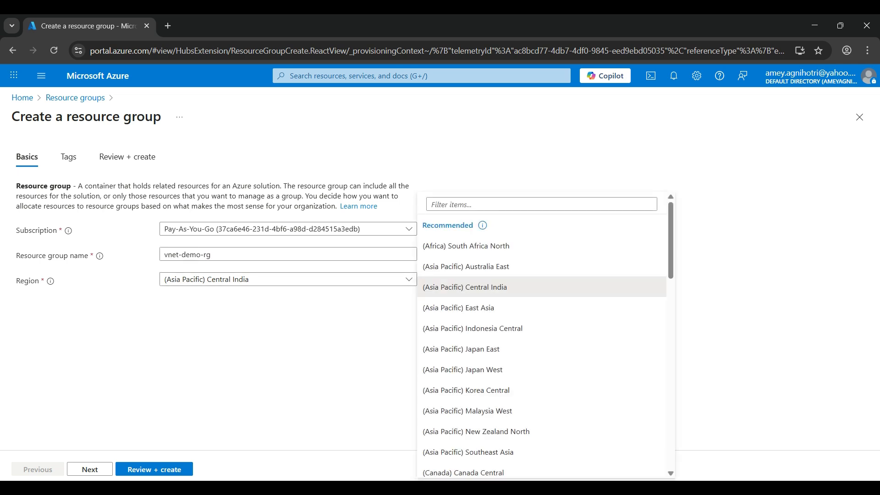
pyautogui.click(465, 287)
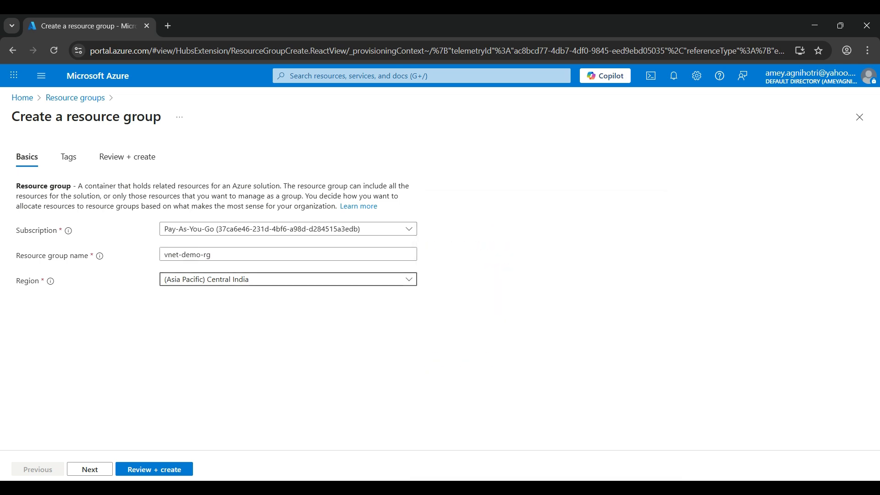
pyautogui.click(154, 469)
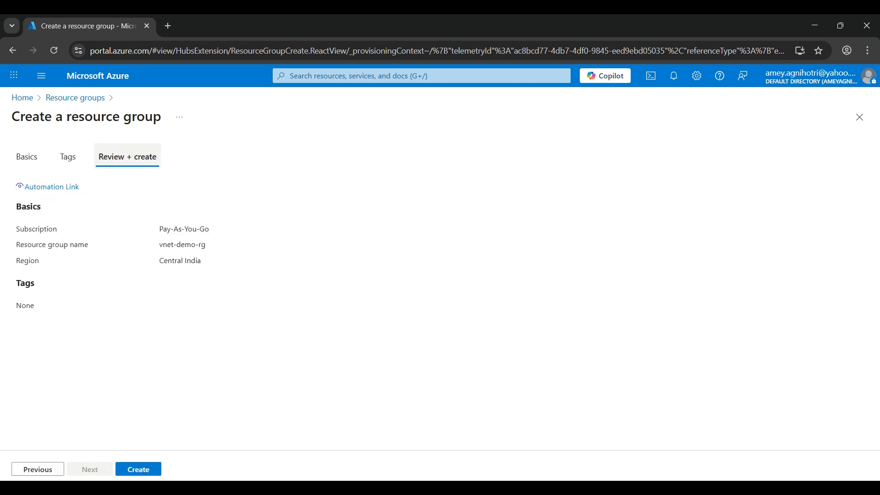
pyautogui.click(138, 468)
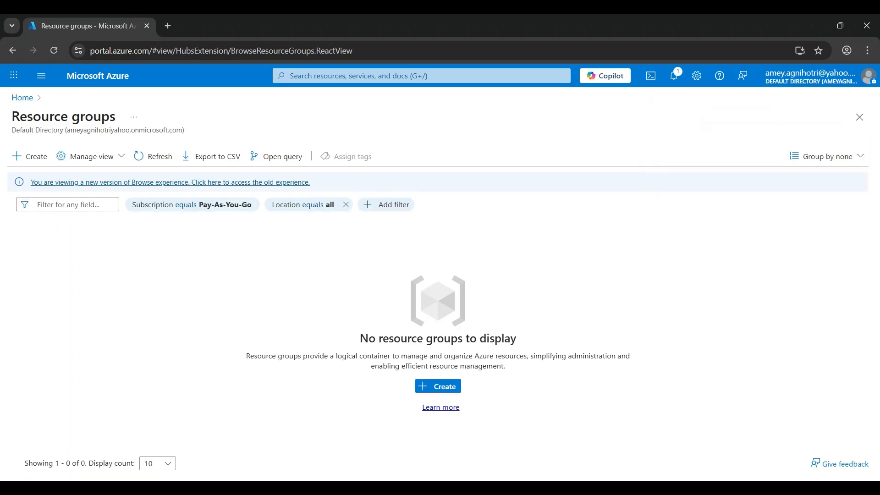
# Step: Open Virtual networks and start creating a virtual network in resource group vnet-demo-rg
pyautogui.click(22, 97)
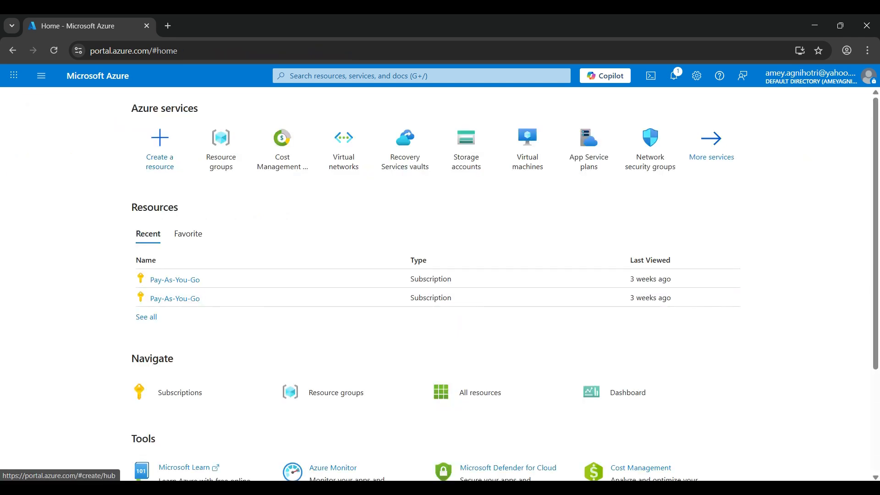
pyautogui.click(344, 144)
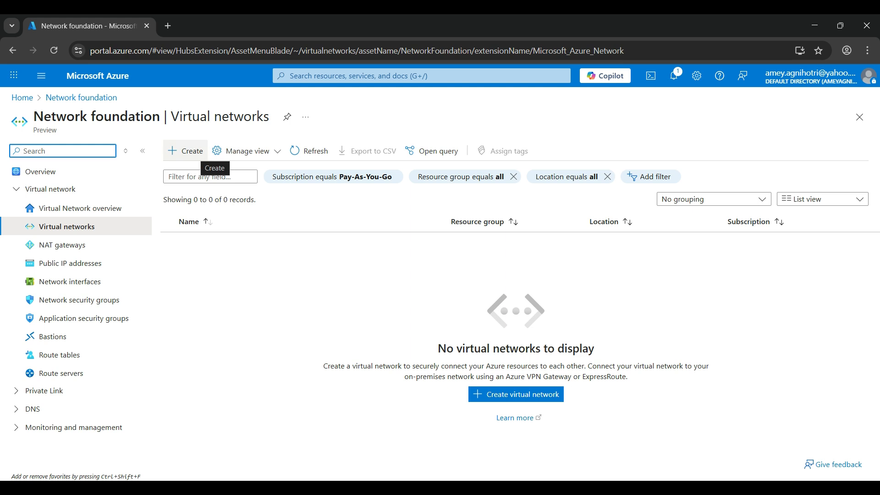
pyautogui.click(196, 152)
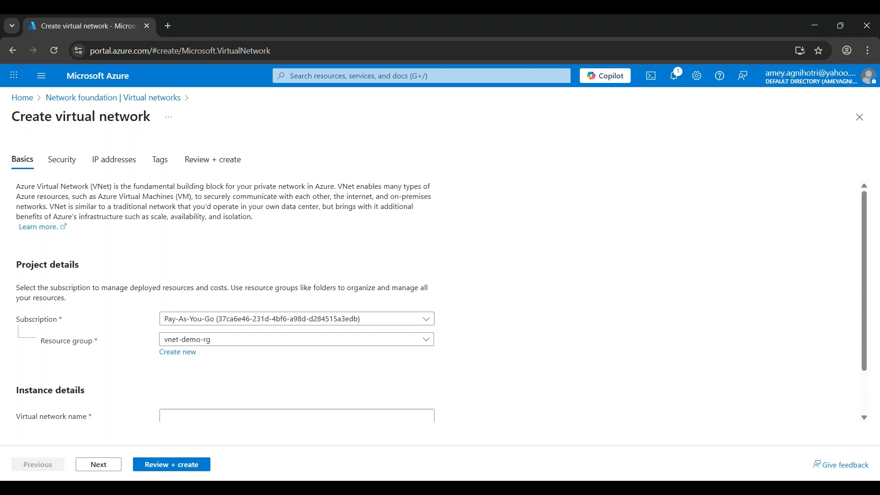
pyautogui.scroll(-1, 439, 298)
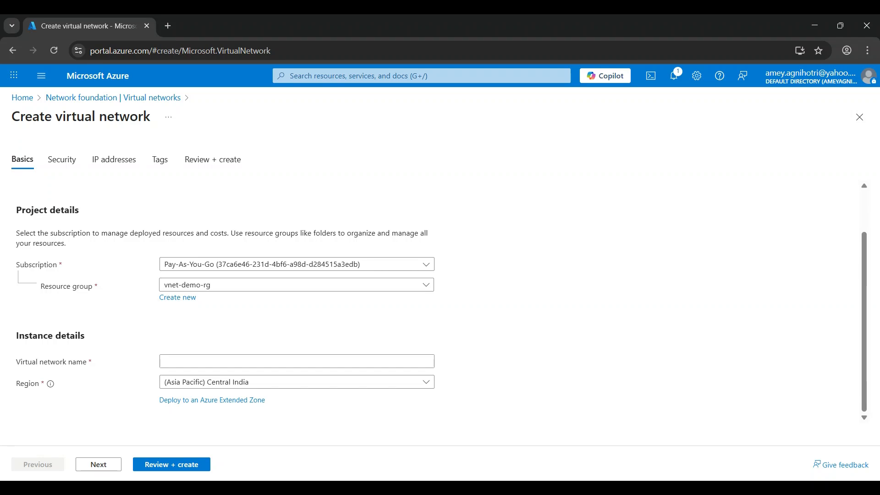
pyautogui.click(297, 285)
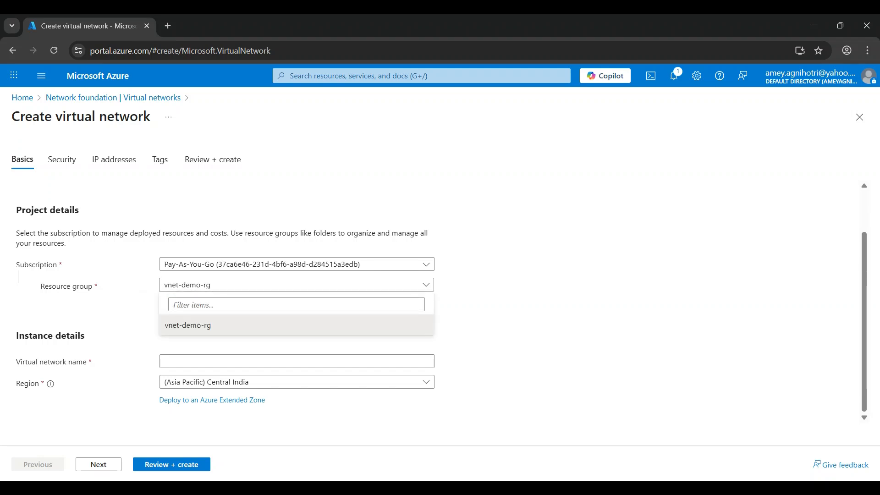
pyautogui.click(297, 324)
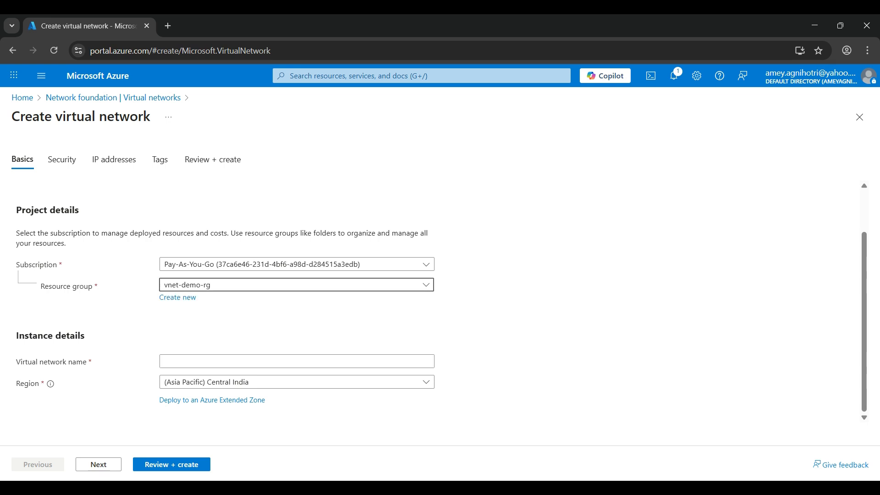
# Step: Name the virtual network TA-demo-vnet and continue to the Security settings
pyautogui.click(296, 361)
pyautogui.write('TA-dem')
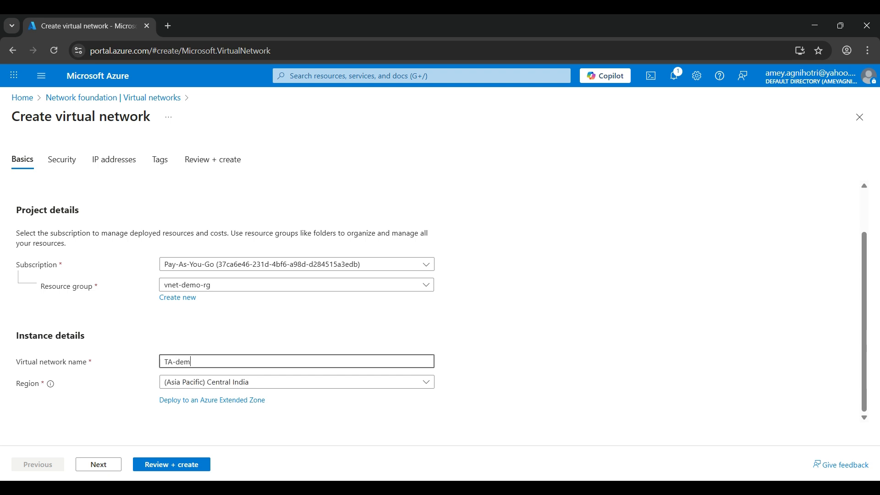
pyautogui.write('o-vnet')
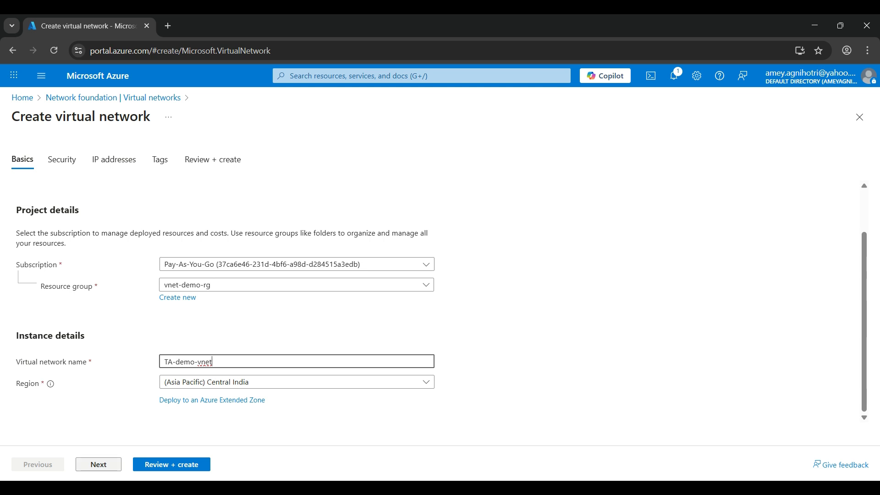
pyautogui.click(99, 464)
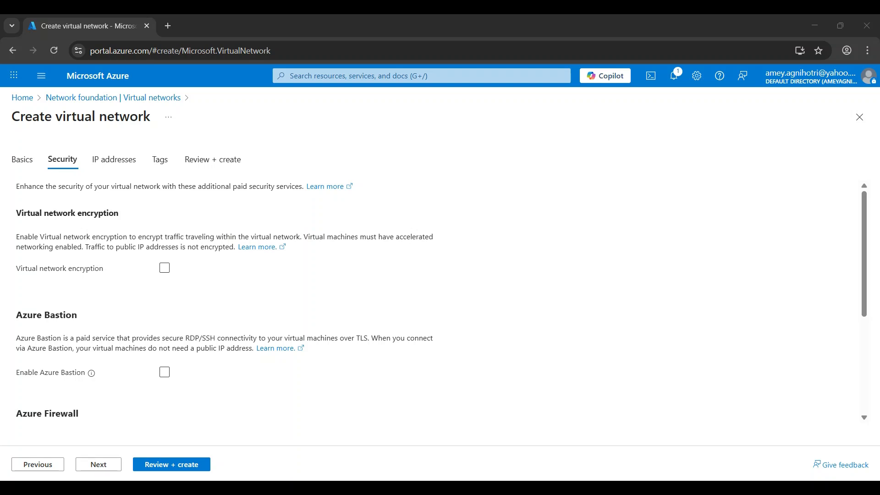
# Step: Enable Azure Bastion for the virtual network
pyautogui.scroll(-2, 440, 297)
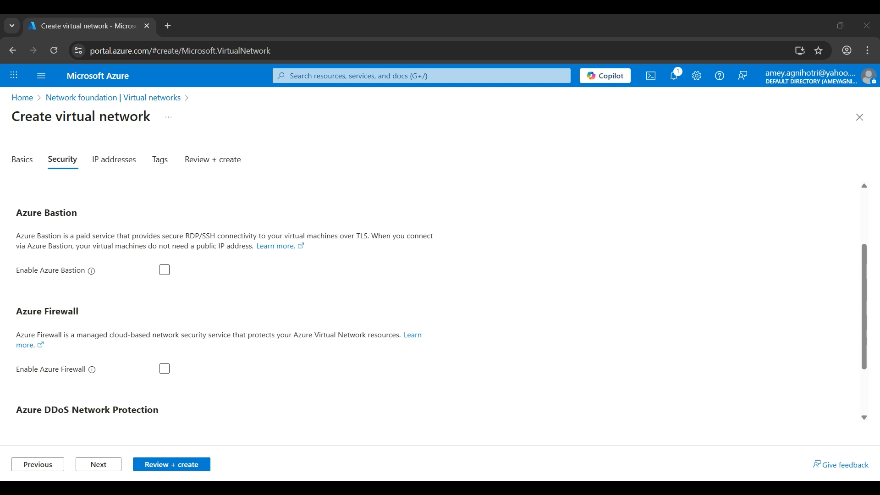
pyautogui.click(165, 270)
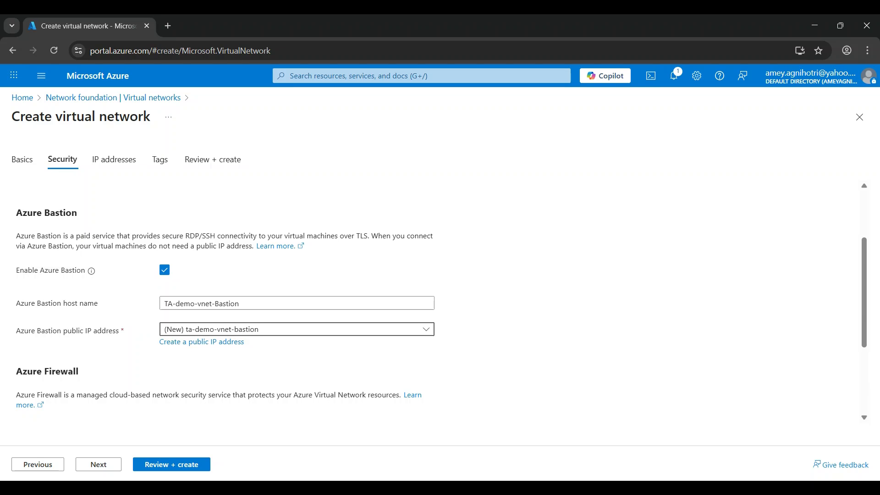
pyautogui.click(229, 330)
pyautogui.click(229, 329)
pyautogui.click(202, 342)
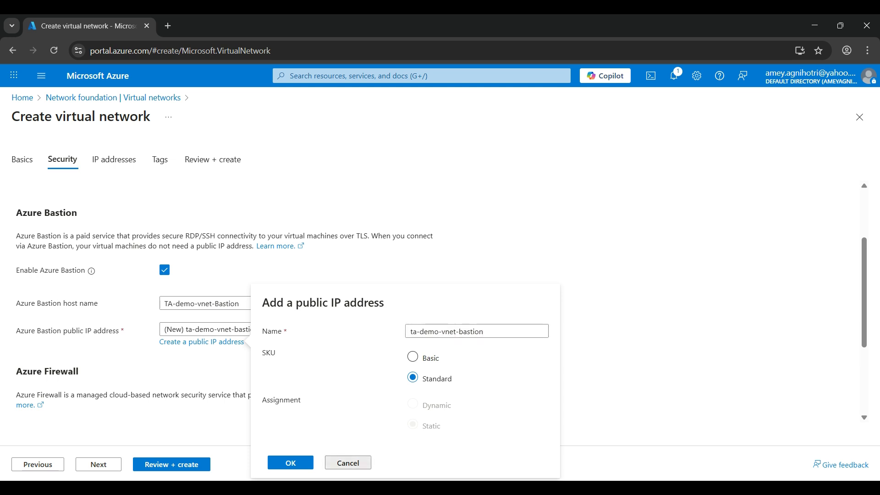
pyautogui.click(348, 463)
# Step: Enable Azure Firewall, keeping the Standard tier
pyautogui.scroll(-3, 298, 298)
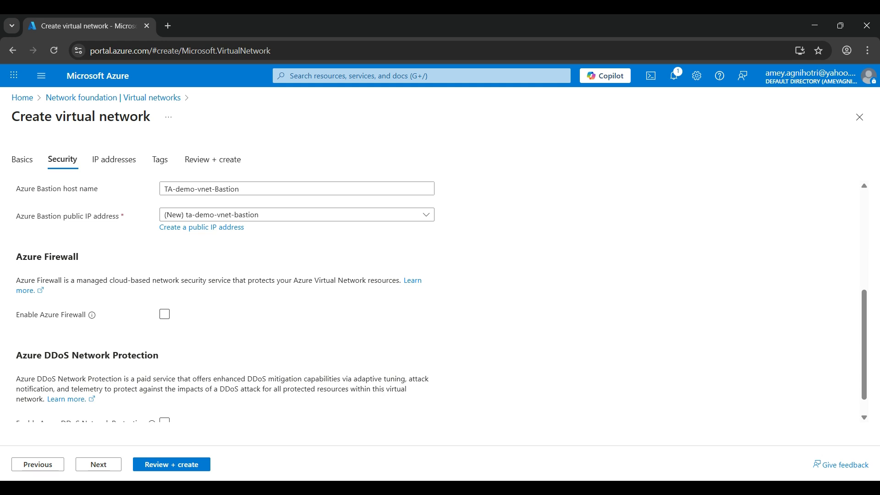
pyautogui.click(164, 314)
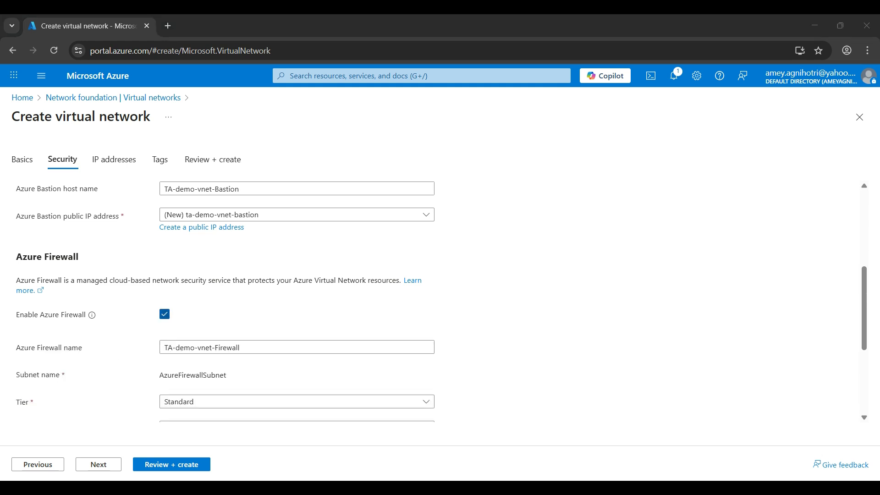
pyautogui.scroll(-2, 442, 302)
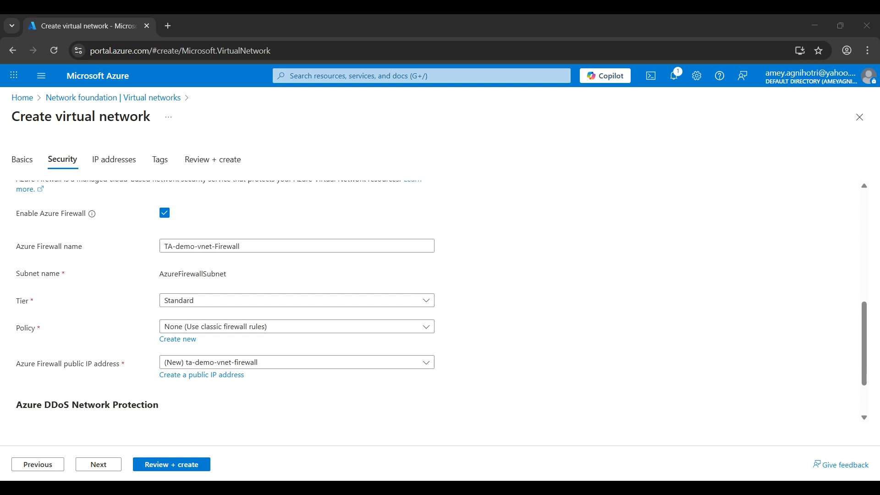
pyautogui.click(297, 301)
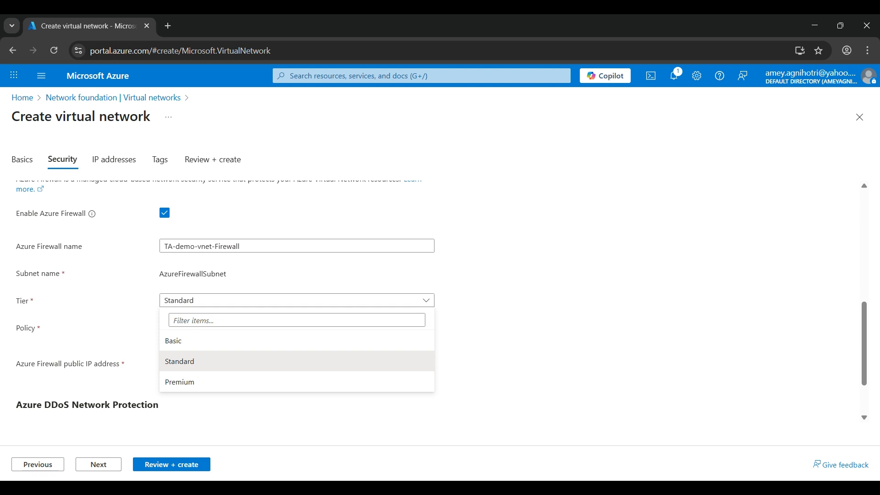
pyautogui.press('Escape')
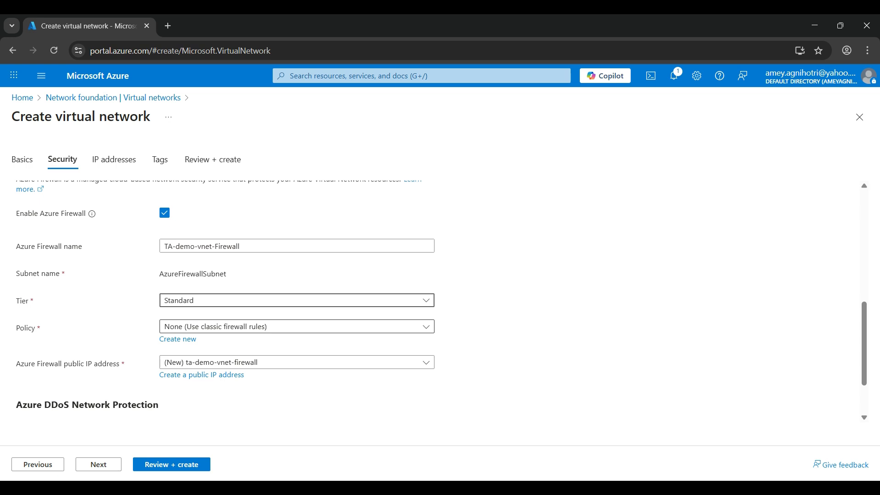
pyautogui.scroll(-1, 440, 298)
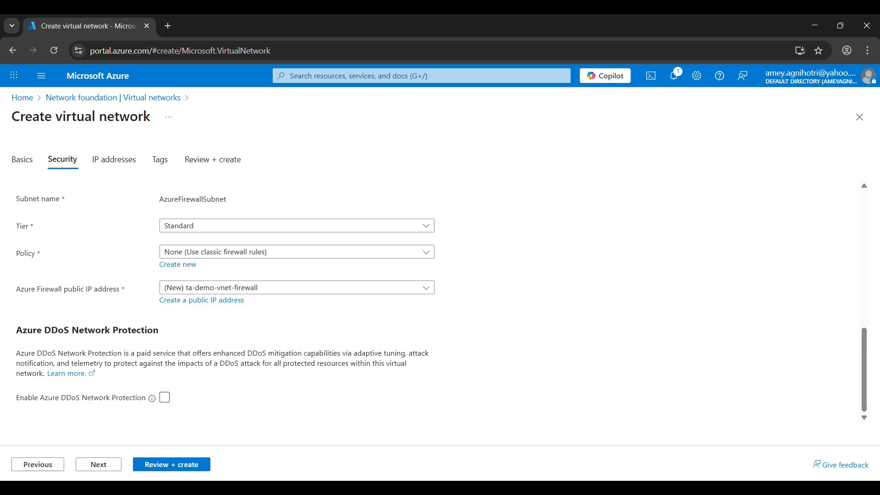
pyautogui.moveTo(16, 329); pyautogui.dragTo(159, 330)
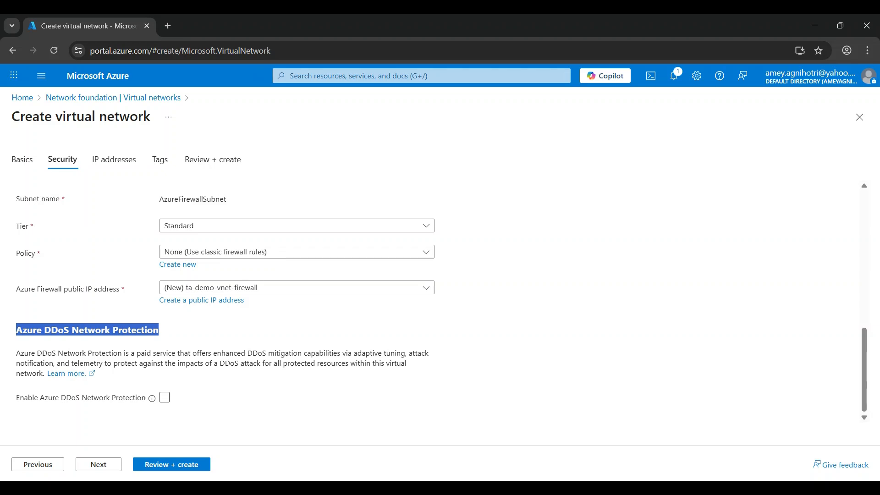
pyautogui.moveTo(161, 330); pyautogui.dragTo(71, 330)
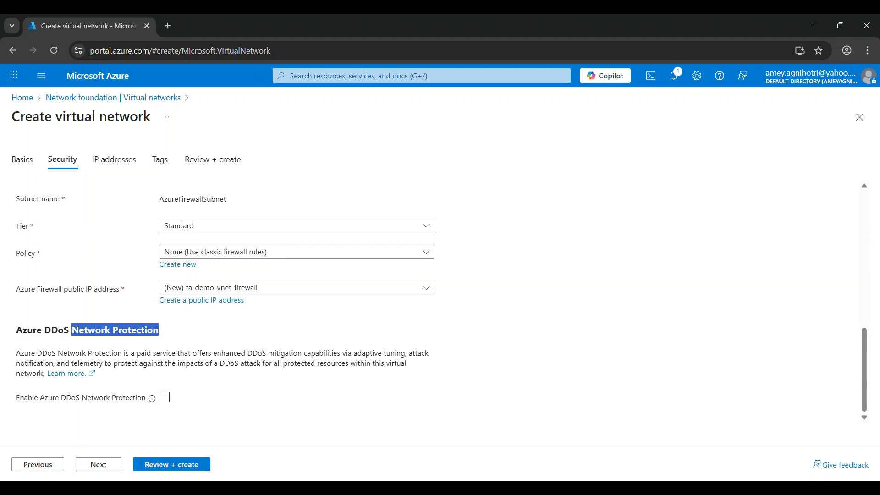
pyautogui.click(159, 329)
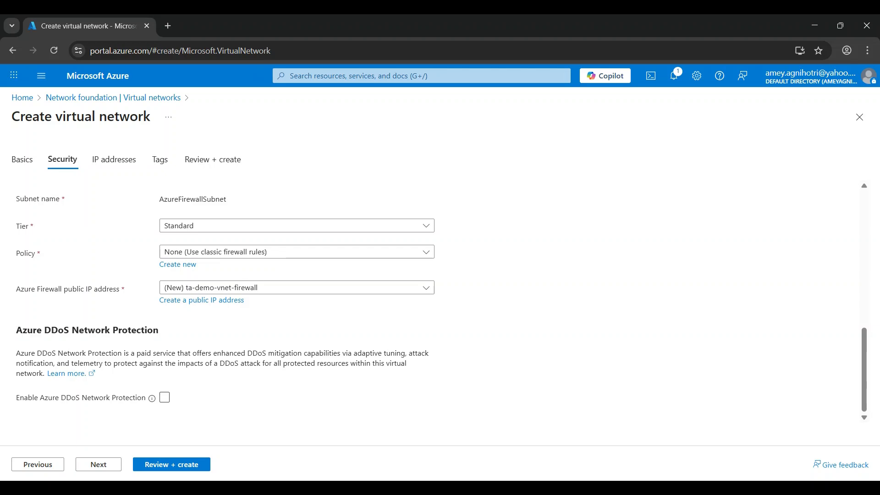
pyautogui.moveTo(72, 330); pyautogui.dragTo(153, 330)
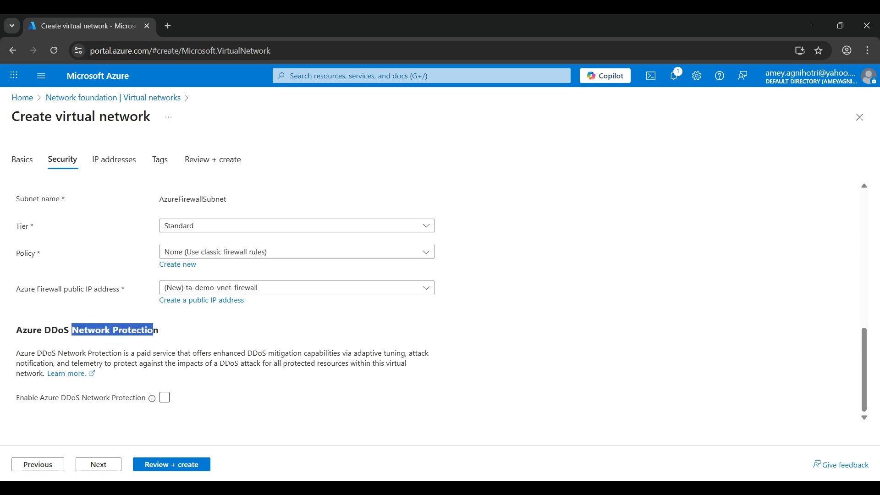
pyautogui.click(153, 331)
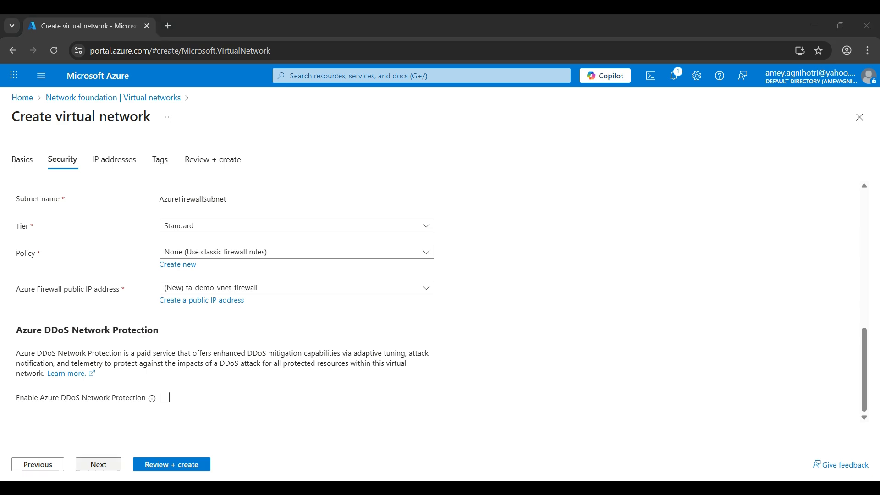
# Step: Continue to IP addresses and examine the address space and its subnets
pyautogui.click(99, 464)
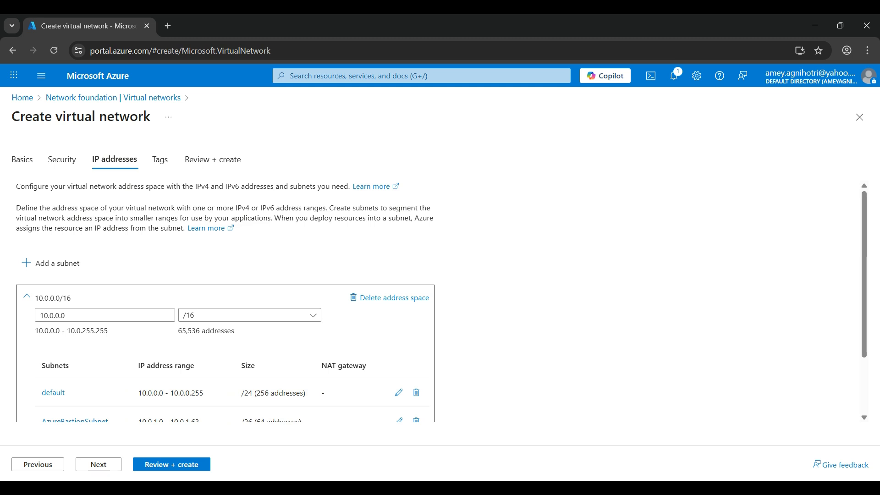
pyautogui.scroll(-2, 440, 301)
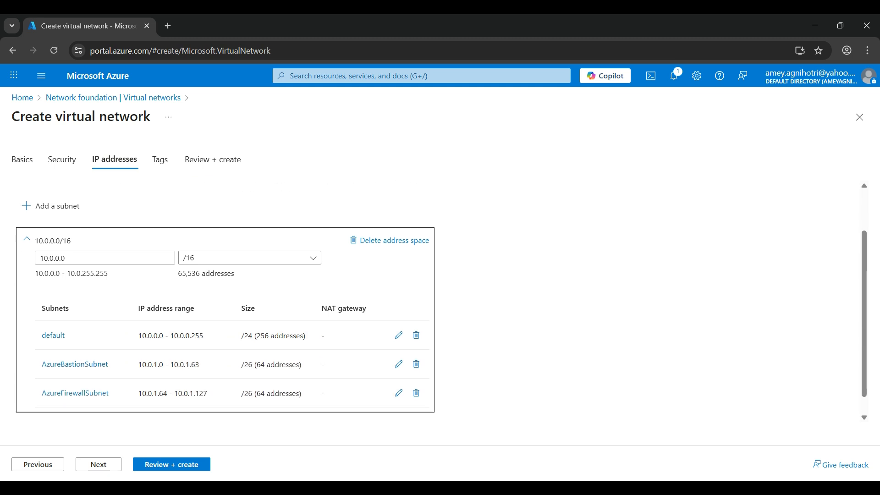
pyautogui.scroll(2, 225, 302)
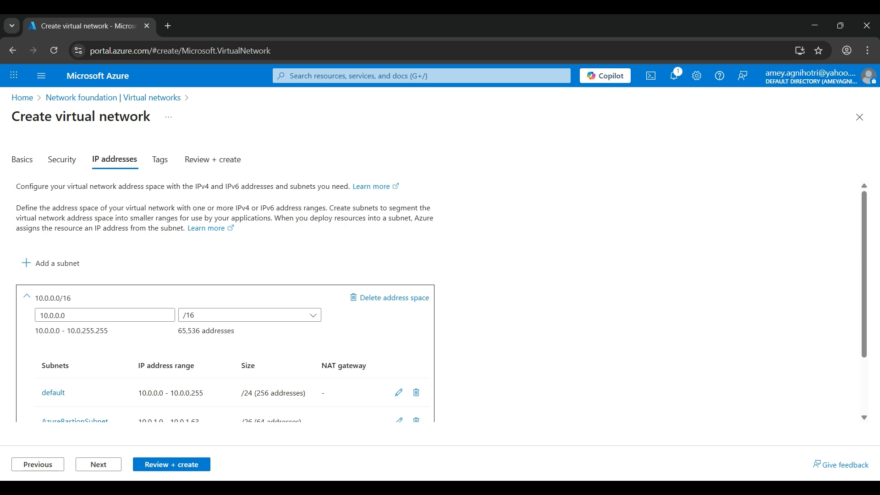
pyautogui.scroll(-2, 225, 298)
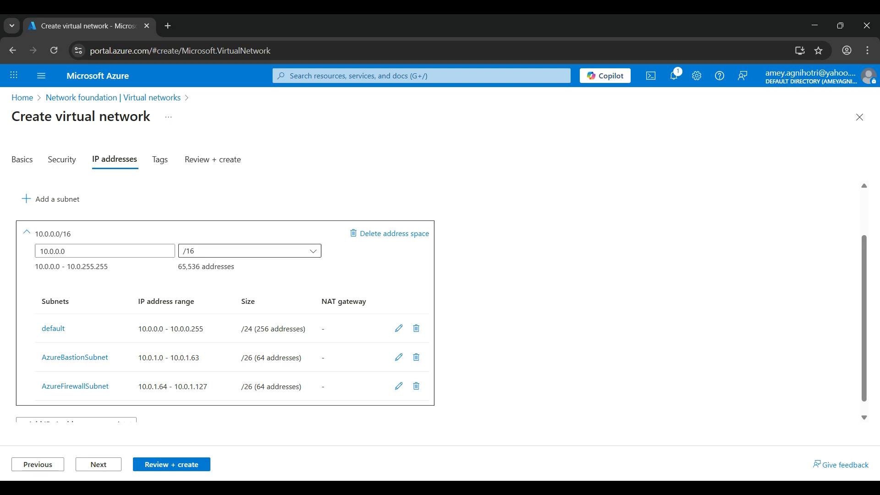
# Step: Browse the address space prefix size options, keeping the /16 prefix
pyautogui.click(313, 251)
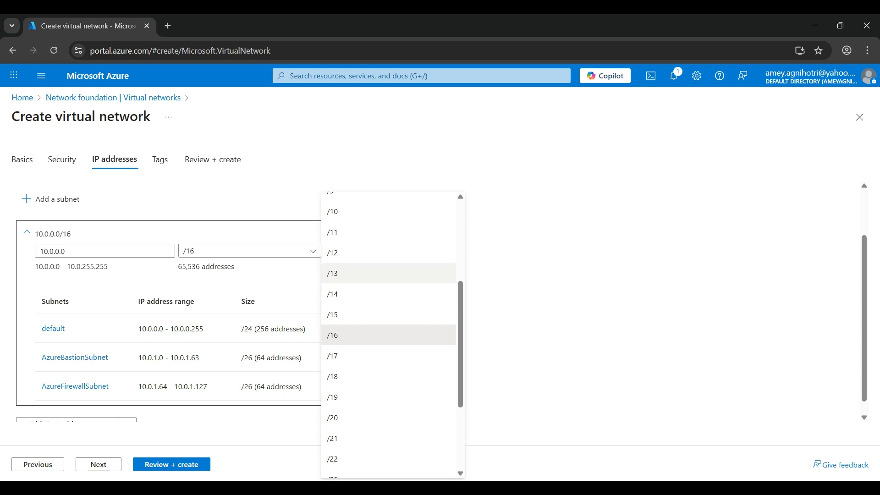
pyautogui.scroll(-1, 389, 334)
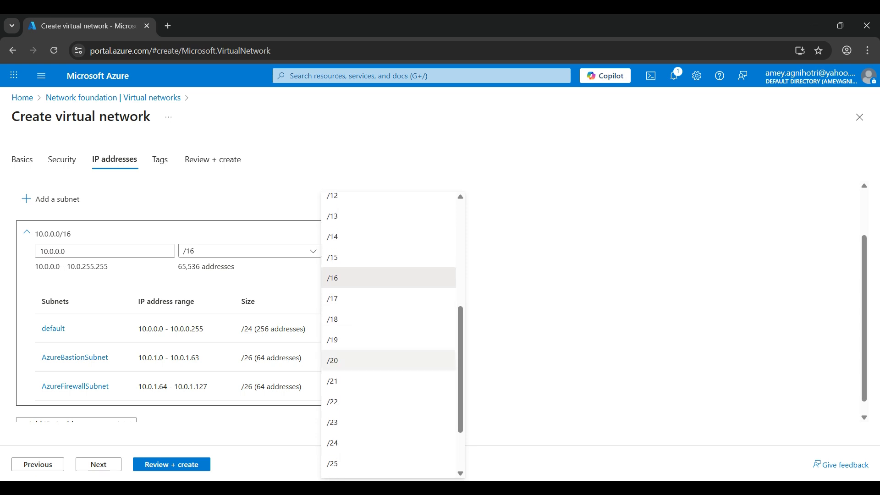
pyautogui.scroll(1, 389, 302)
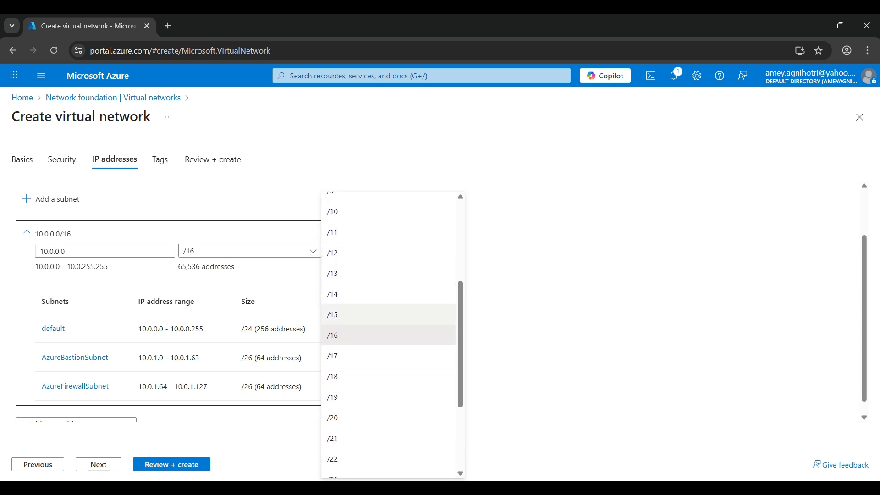
pyautogui.click(388, 335)
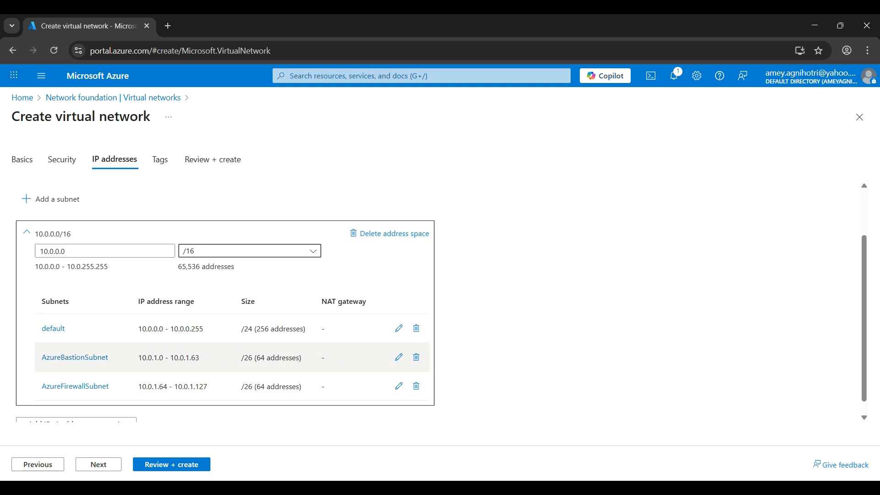
pyautogui.scroll(-1, 224, 349)
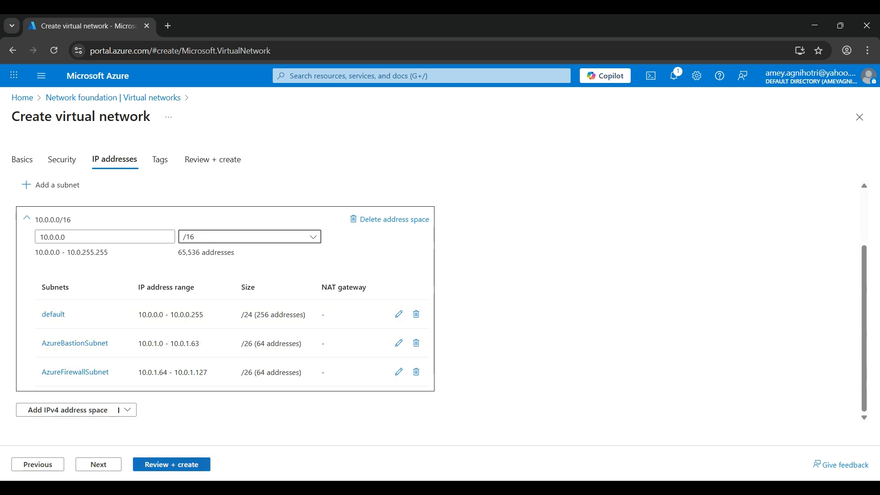
# Step: Continue through Tags to Review + create and examine the summary of basics, security and IP address settings
pyautogui.click(98, 464)
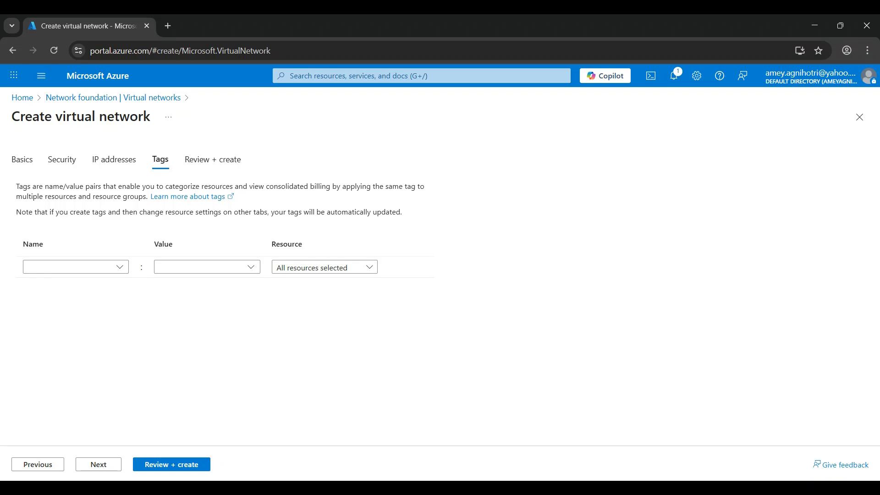
pyautogui.click(98, 464)
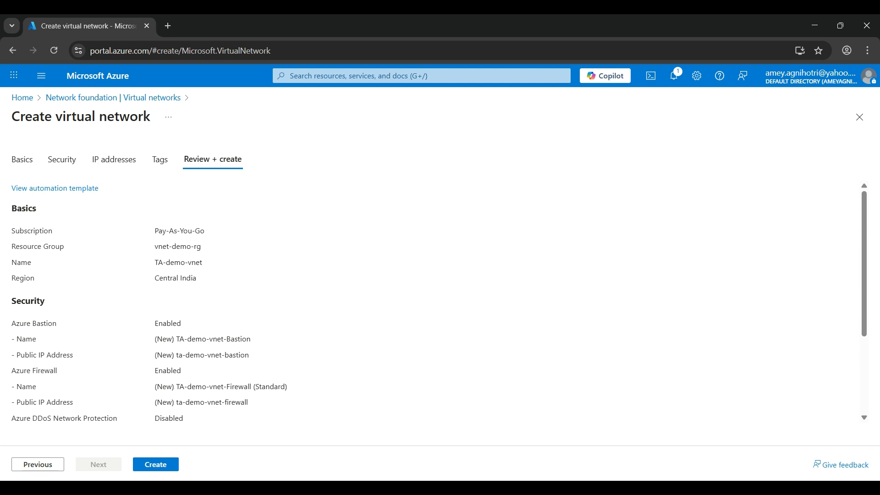
pyautogui.tripleClick(179, 231)
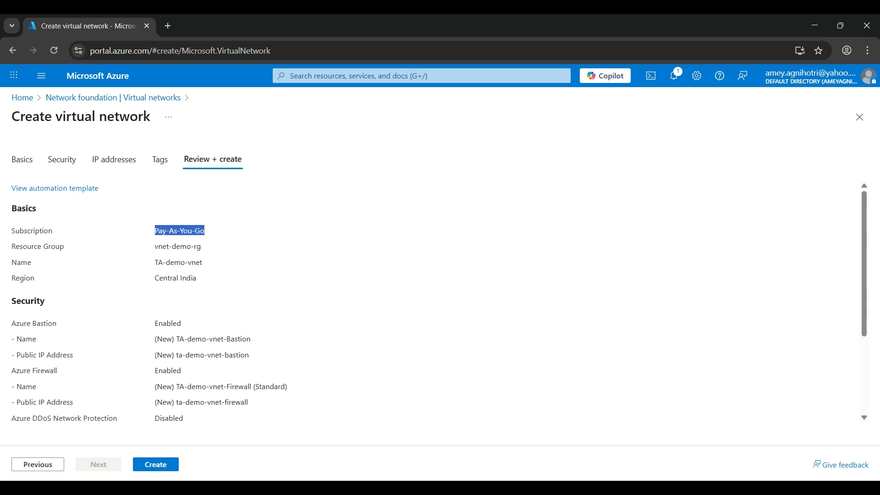
pyautogui.moveTo(155, 246); pyautogui.dragTo(202, 263)
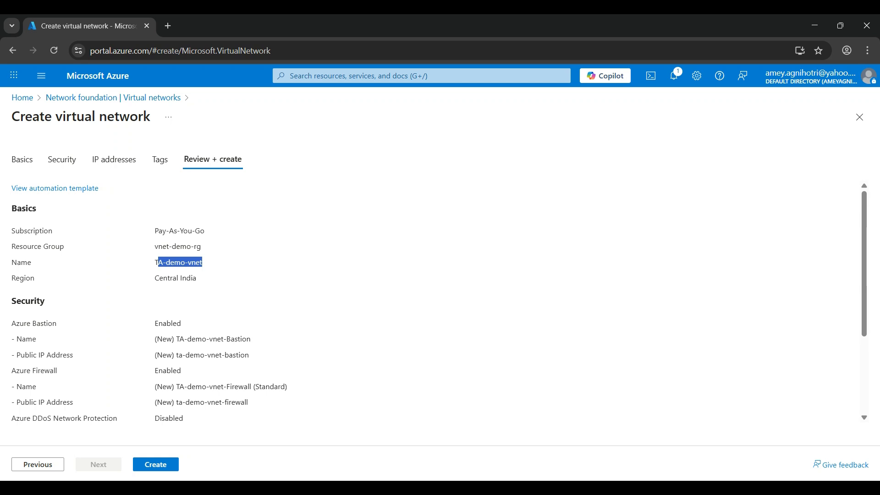
pyautogui.moveTo(155, 278); pyautogui.dragTo(196, 277)
pyautogui.scroll(-3, 197, 278)
pyautogui.scroll(3, 197, 278)
pyautogui.scroll(-3, 439, 302)
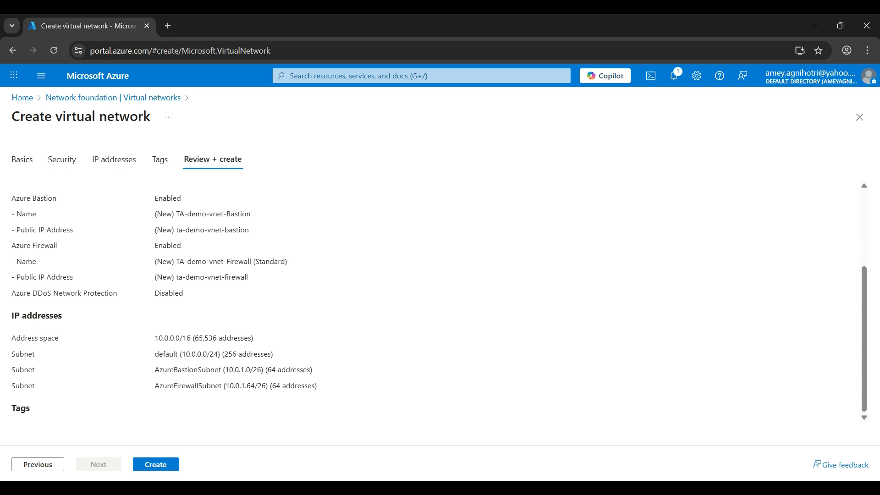
pyautogui.moveTo(155, 338); pyautogui.dragTo(253, 337)
pyautogui.moveTo(155, 354); pyautogui.dragTo(273, 353)
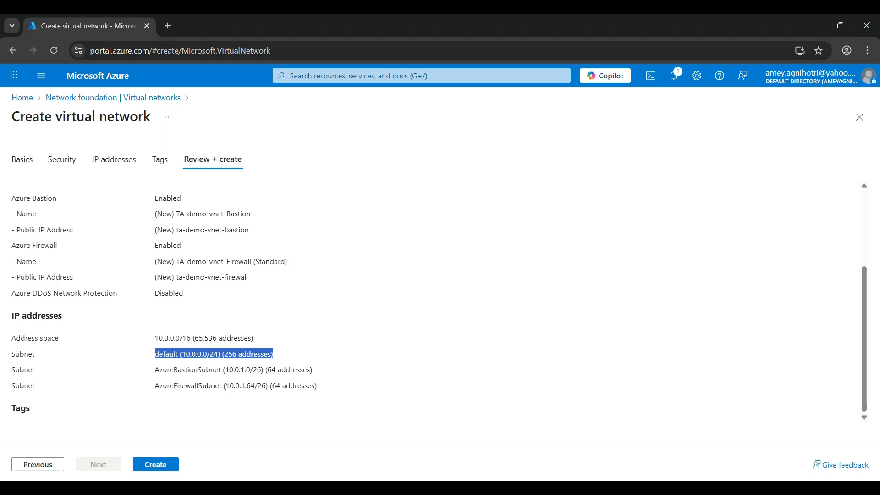
pyautogui.doubleClick(168, 246)
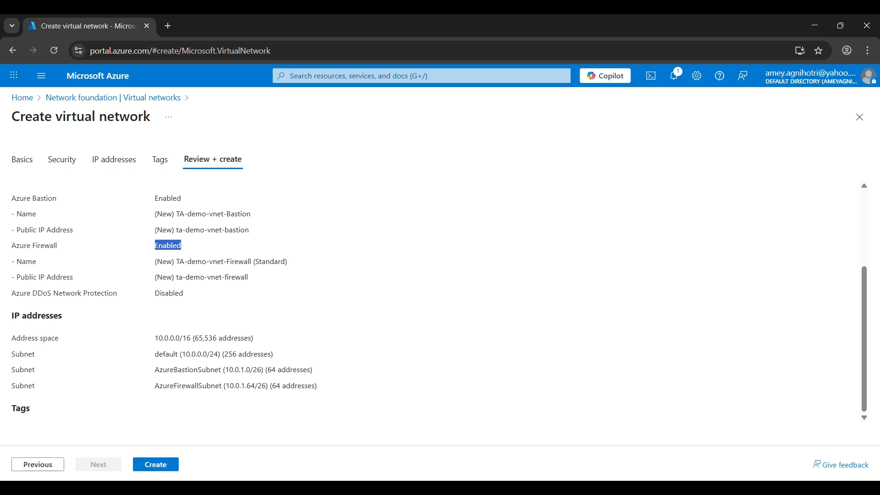
pyautogui.scroll(3, 438, 301)
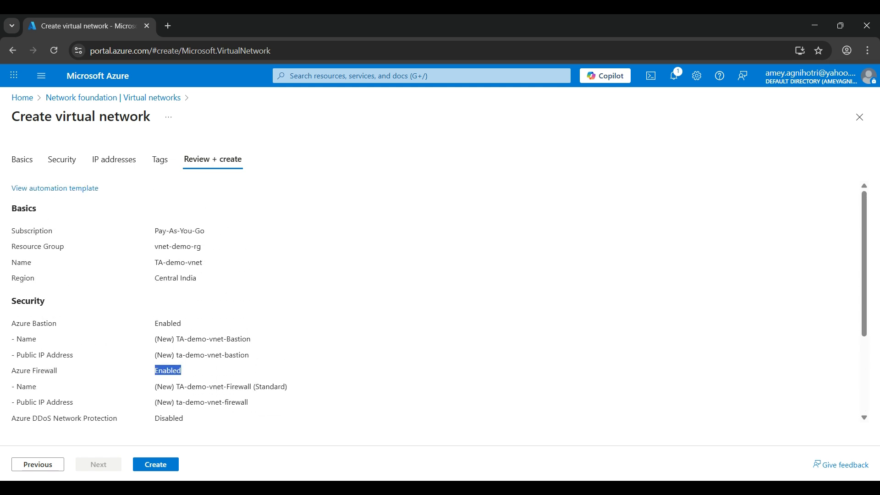
# Step: Create the virtual network and wait for its deployment to complete
pyautogui.click(156, 464)
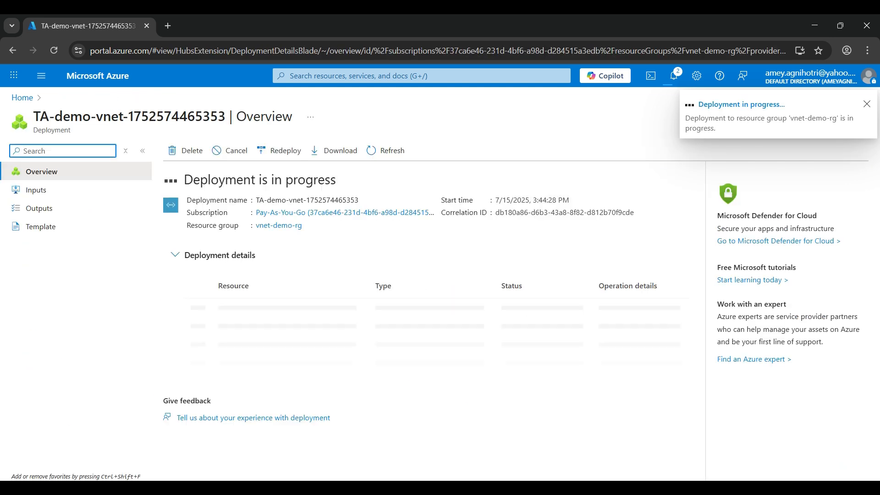
pyautogui.moveTo(184, 180); pyautogui.dragTo(359, 200)
pyautogui.click(362, 200)
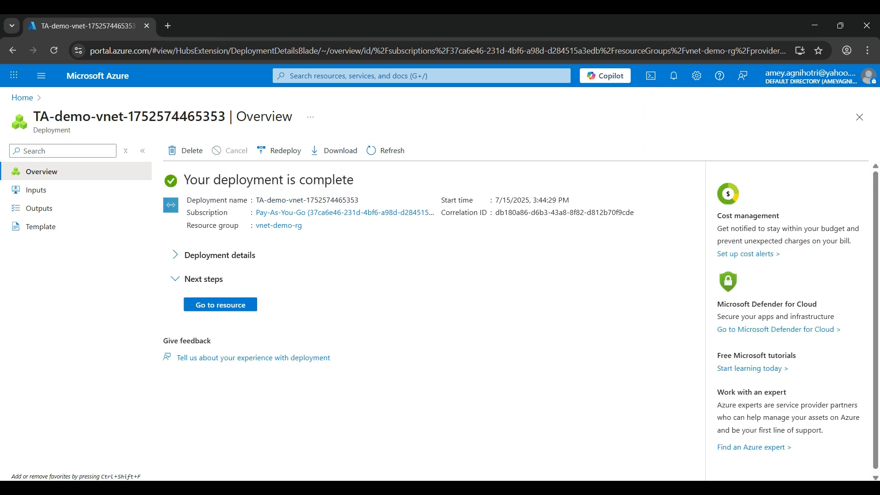
pyautogui.moveTo(189, 179); pyautogui.dragTo(283, 179)
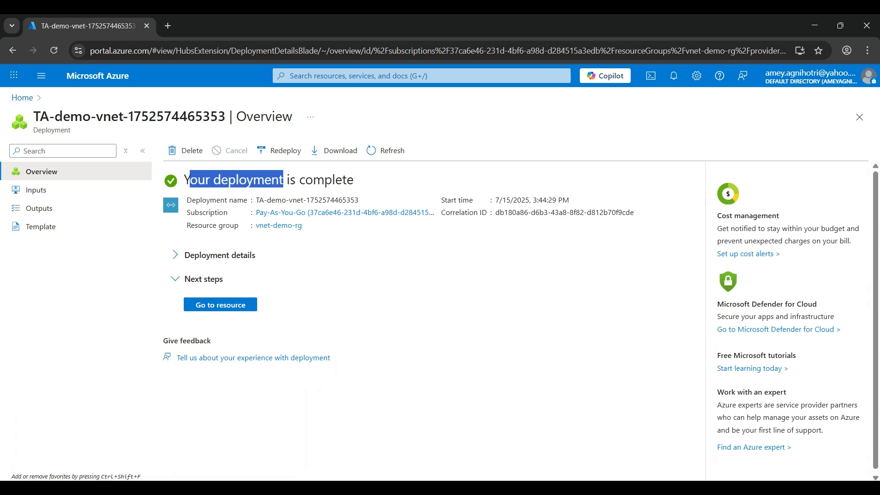
# Step: Open the deployed virtual network and examine its overview essentials
pyautogui.click(221, 305)
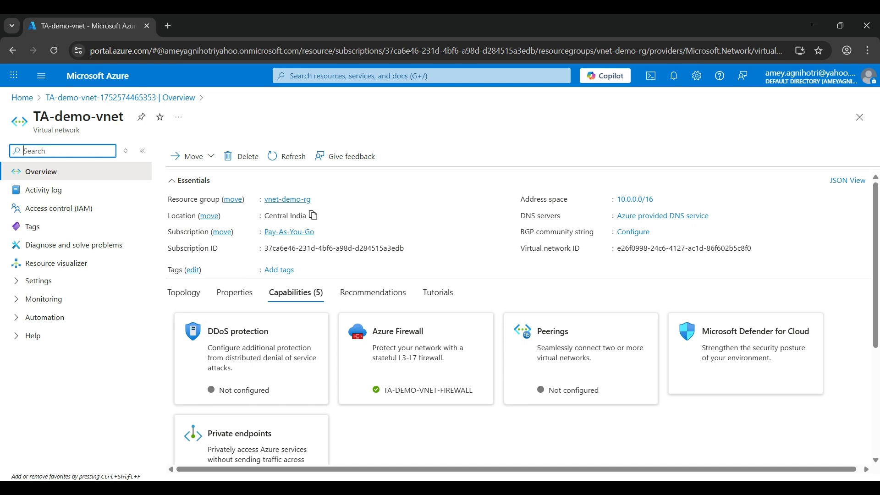
pyautogui.moveTo(403, 217); pyautogui.dragTo(561, 215)
pyautogui.click(430, 232)
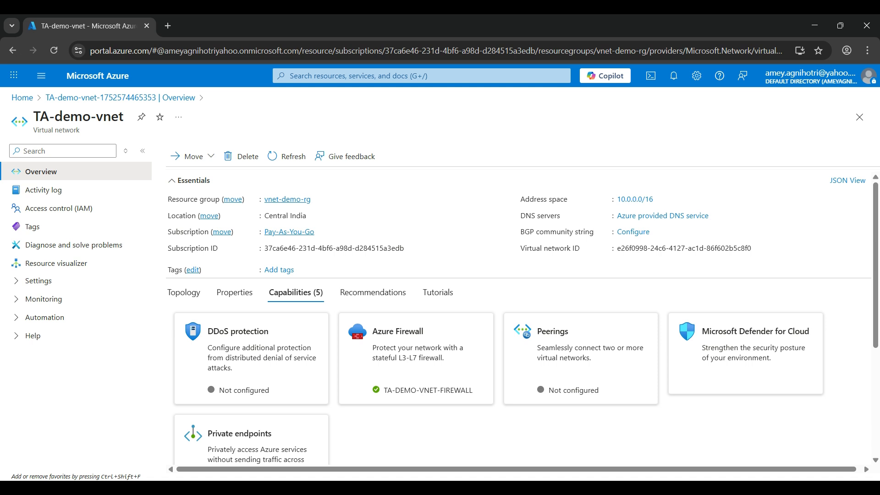
pyautogui.moveTo(620, 248); pyautogui.dragTo(691, 248)
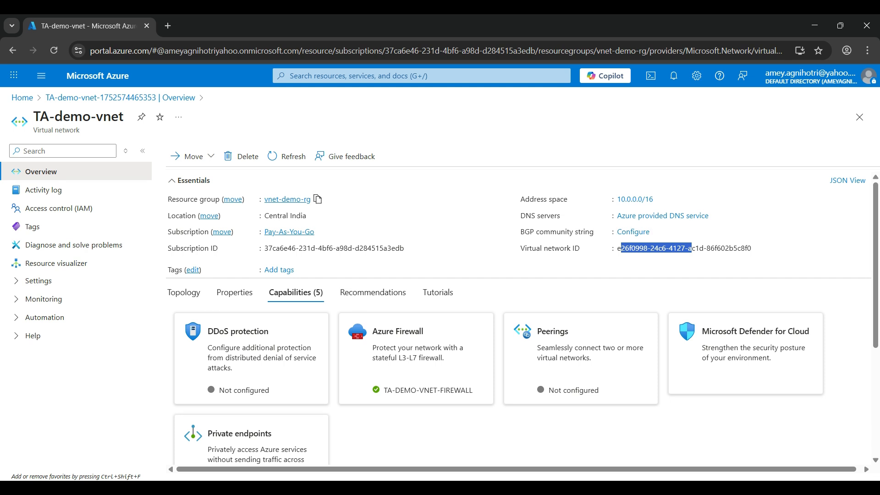
# Step: Go to Virtual machines from the home page and start creating a new virtual machine
pyautogui.click(22, 97)
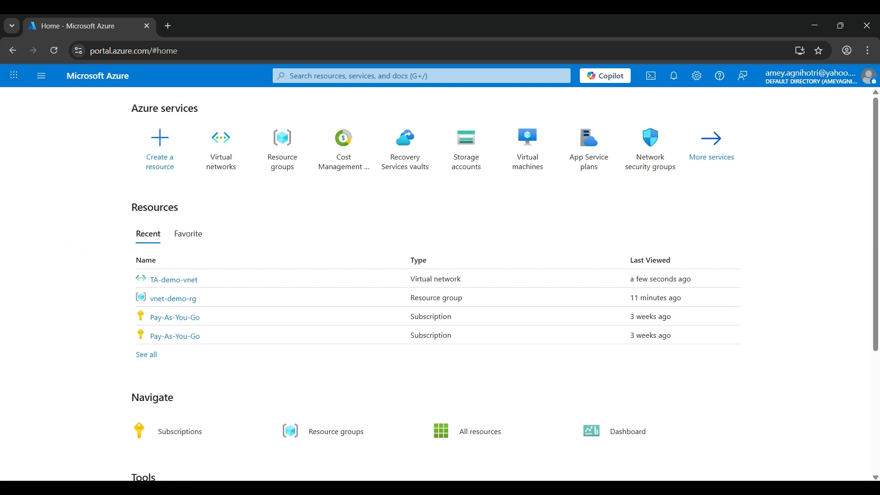
pyautogui.click(527, 147)
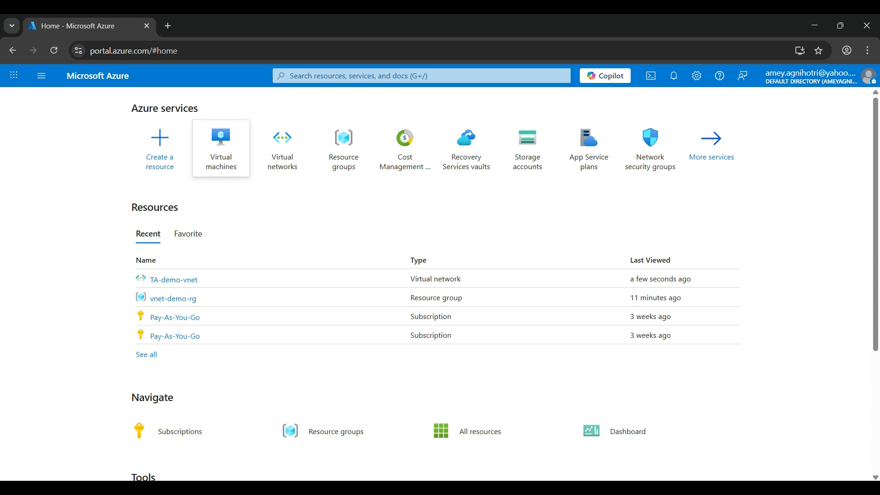
pyautogui.click(220, 148)
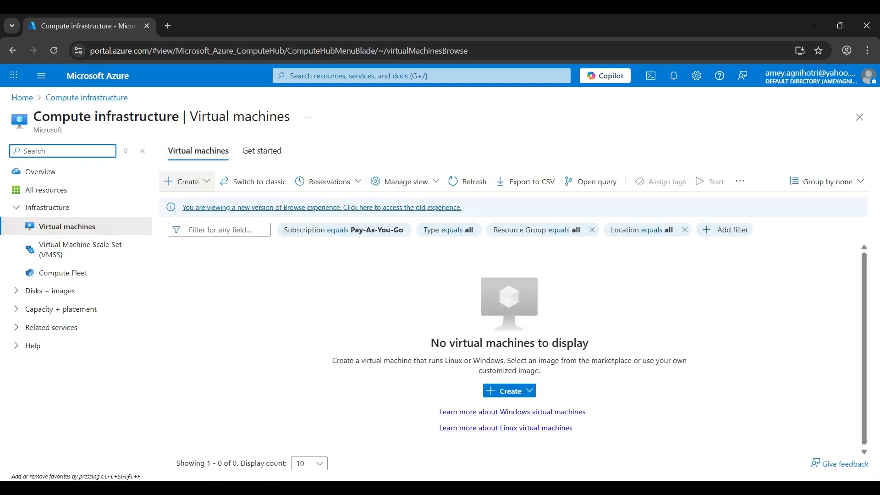
pyautogui.click(181, 181)
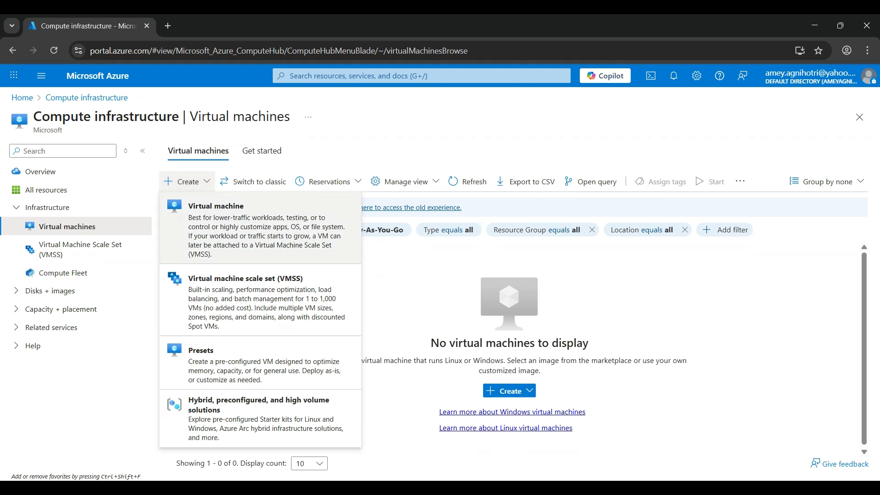
pyautogui.click(215, 206)
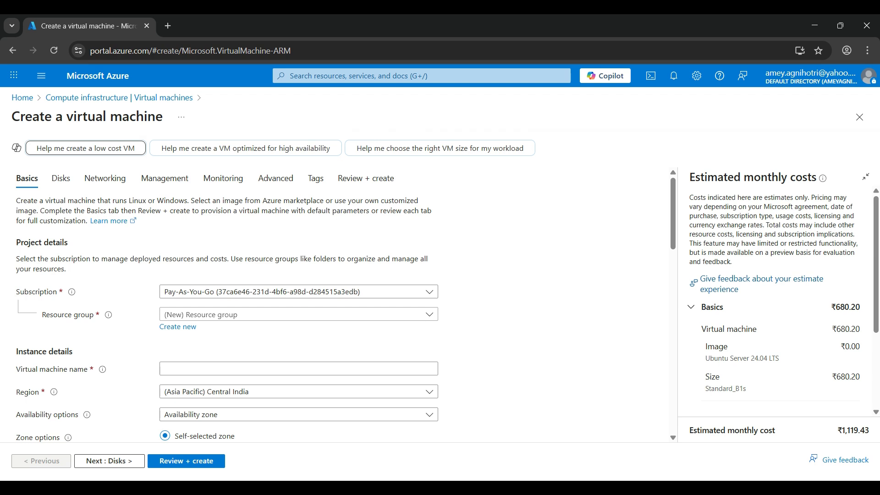
# Step: Select vnet-demo-rg as the virtual machine's resource group
pyautogui.click(865, 177)
pyautogui.click(860, 183)
pyautogui.scroll(-3, 345, 304)
pyautogui.scroll(3, 346, 304)
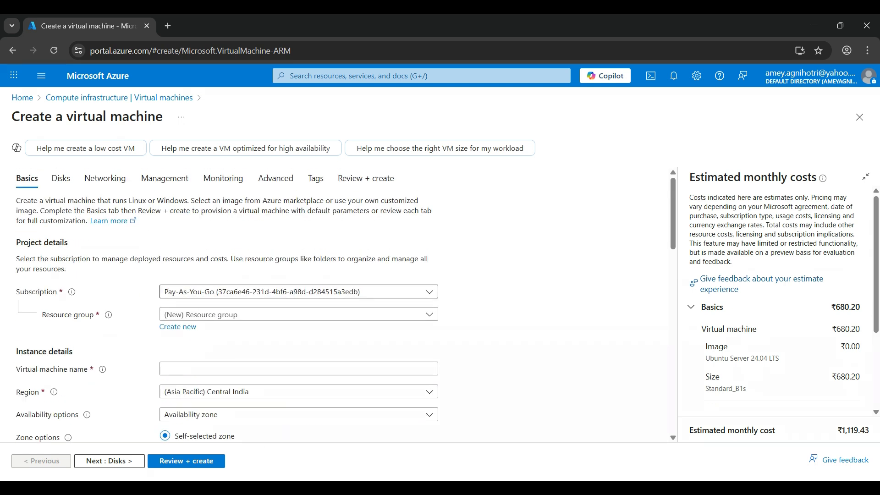
pyautogui.click(298, 314)
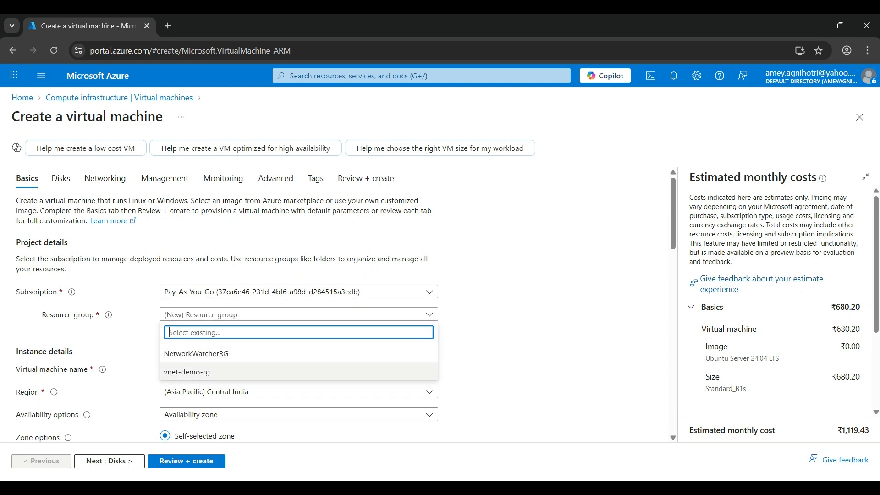
pyautogui.click(186, 372)
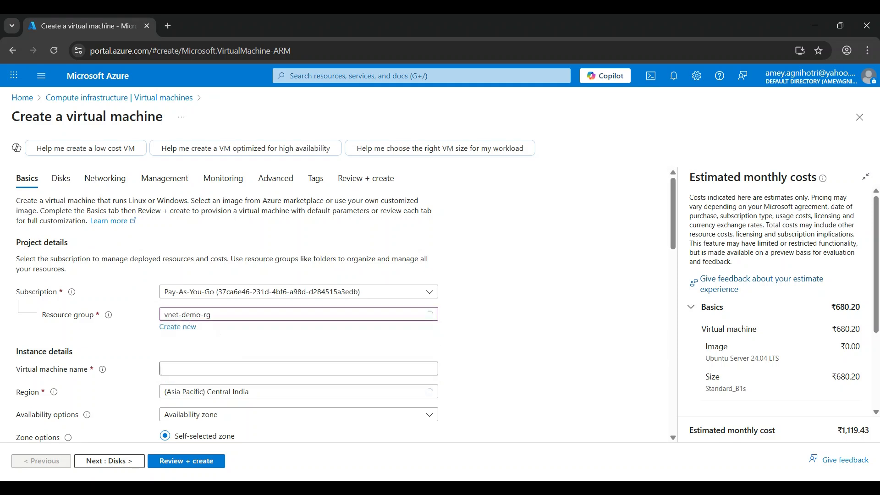
# Step: Name the virtual machine TA-react-demo-vm
pyautogui.scroll(-3, 343, 304)
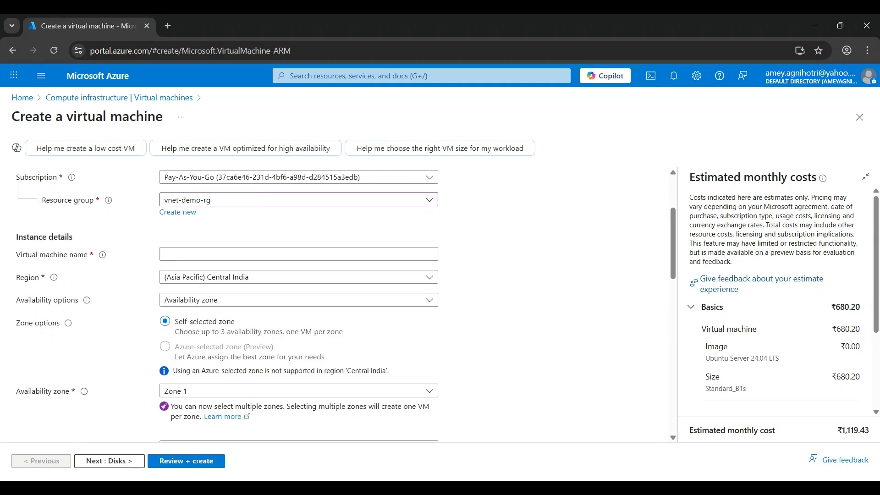
pyautogui.click(299, 254)
pyautogui.write('TA-react-')
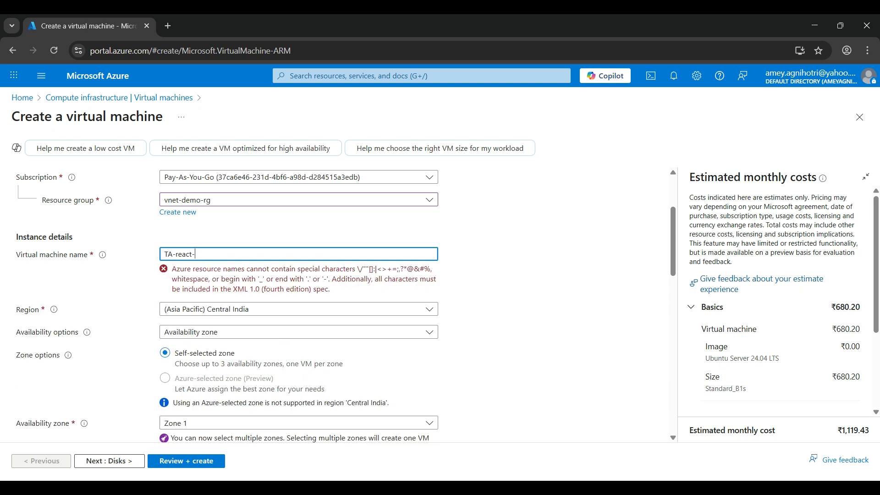
pyautogui.write('demo-vm')
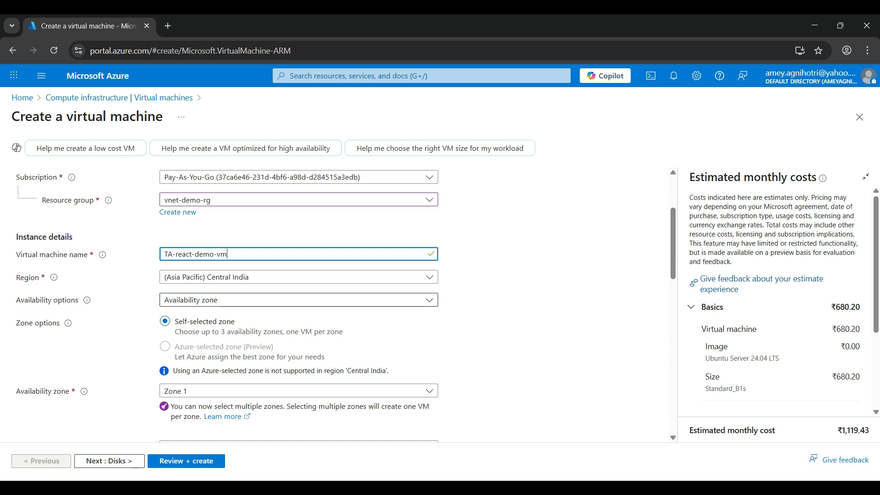
# Step: Review the availability options and zone choices, keeping Availability zone and Zone 1
pyautogui.click(297, 300)
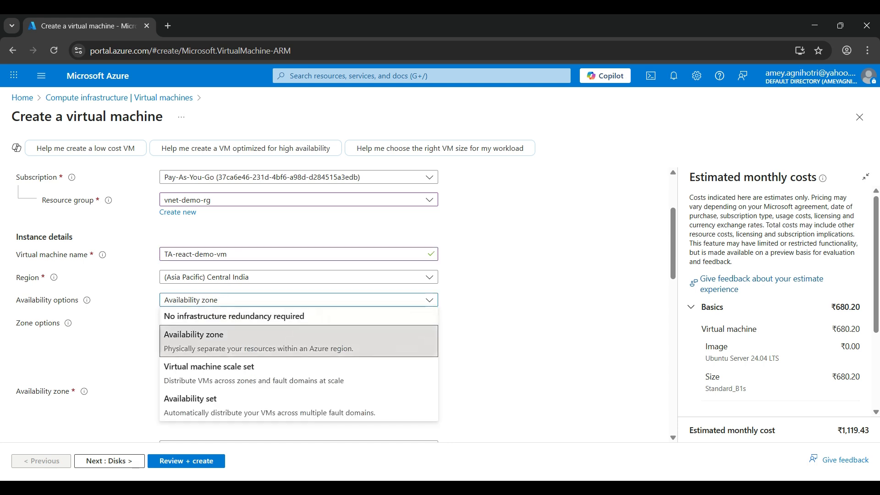
pyautogui.click(527, 339)
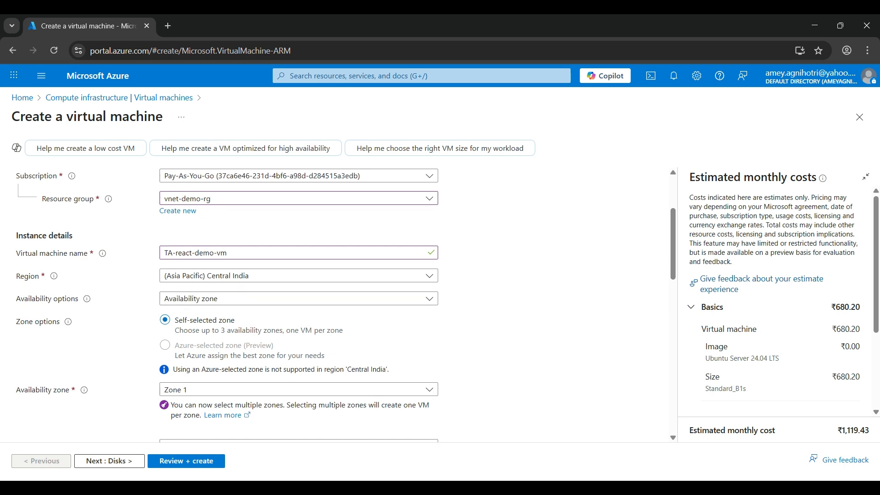
pyautogui.scroll(-1, 320, 302)
pyautogui.click(299, 334)
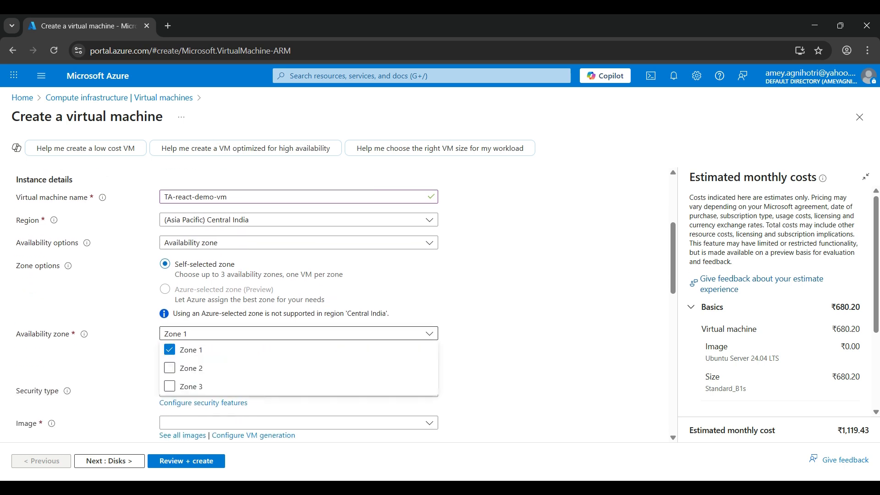
pyautogui.click(526, 348)
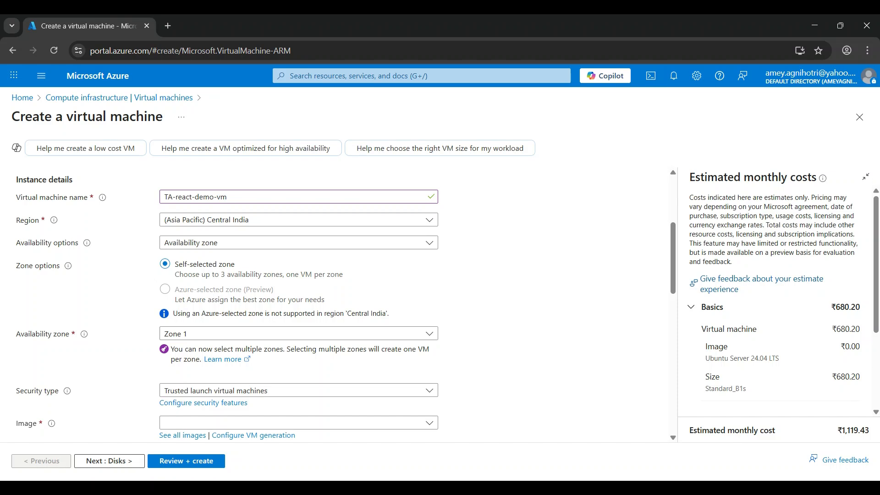
# Step: Choose Ubuntu Server 22.04 LTS - x64 Gen2 as the virtual machine image
pyautogui.scroll(-3, 339, 305)
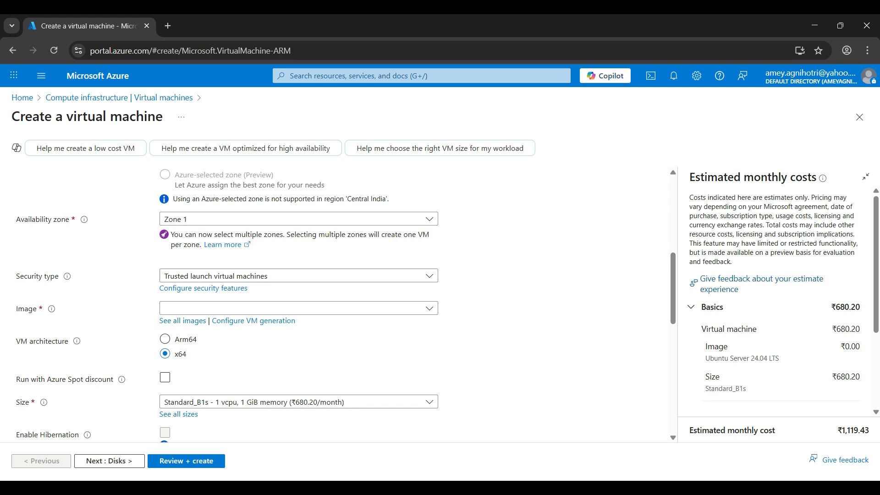
pyautogui.click(299, 309)
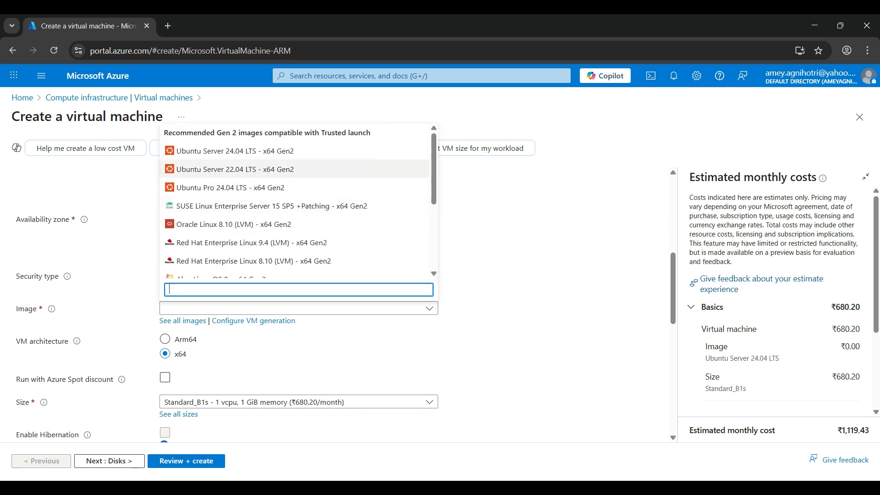
pyautogui.click(235, 169)
pyautogui.scroll(-2, 299, 275)
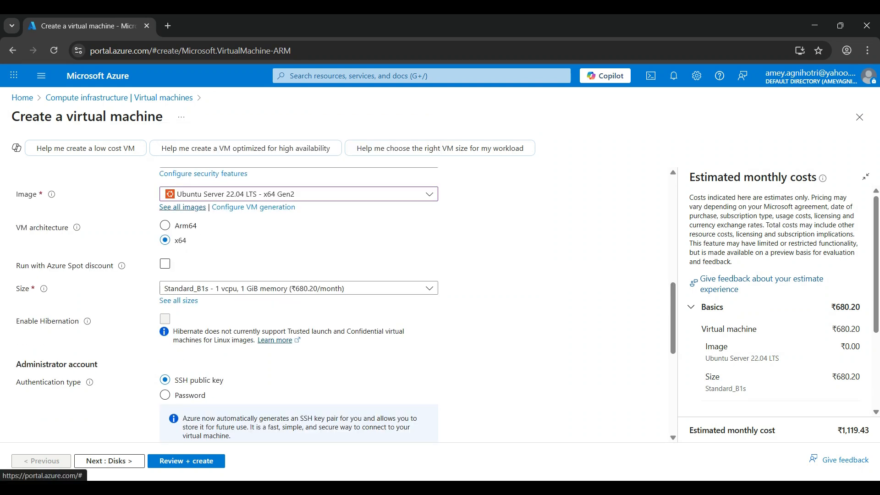
# Step: Browse all marketplace images and close the image picker without changing the selection
pyautogui.click(182, 207)
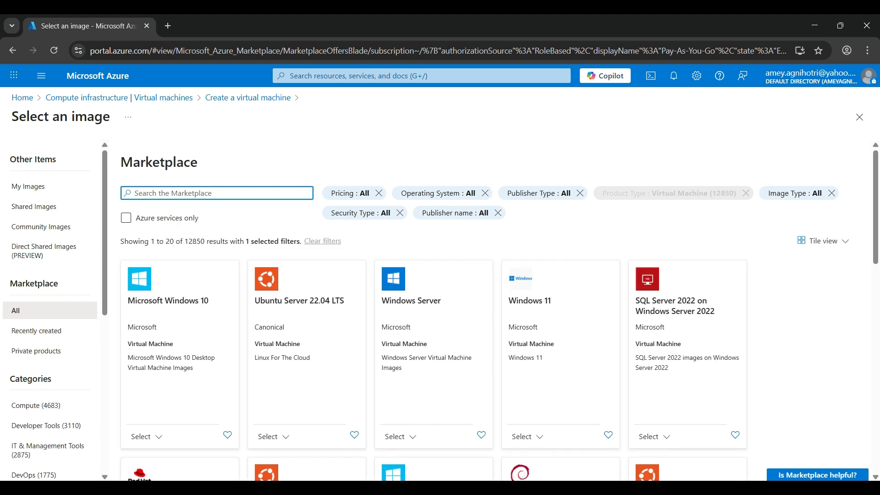
pyautogui.scroll(-4, 490, 312)
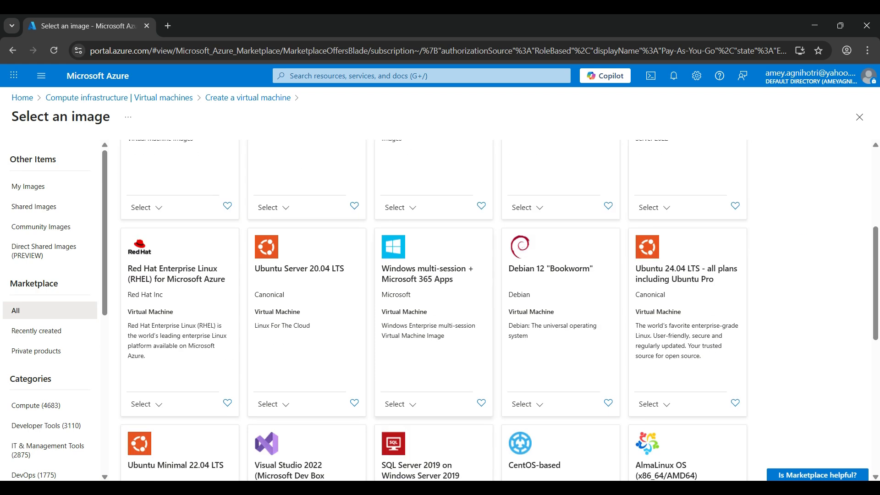
pyautogui.scroll(4, 490, 312)
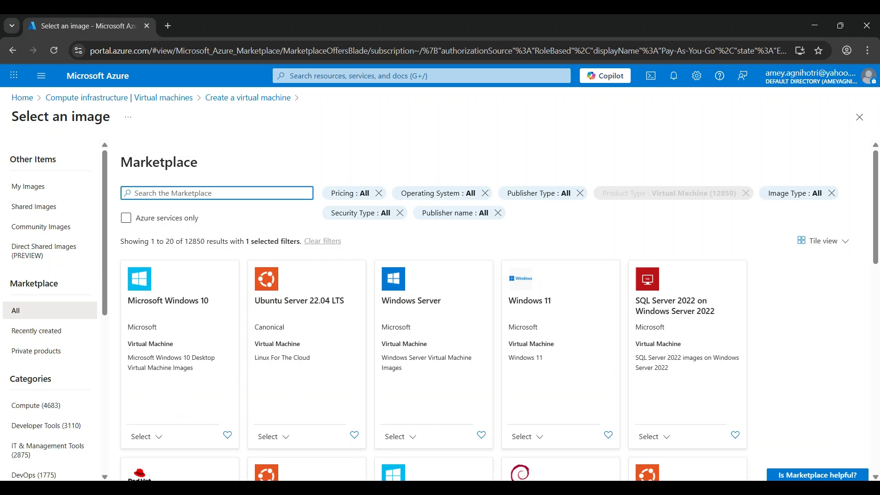
pyautogui.click(859, 117)
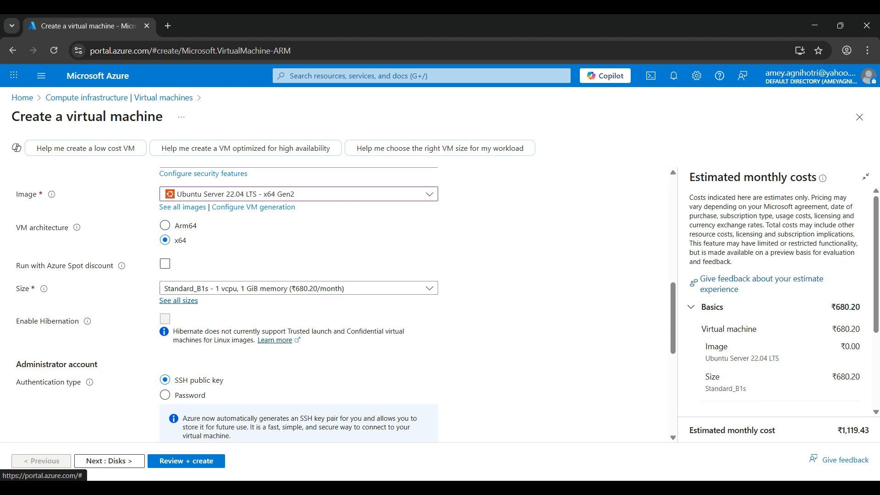
# Step: Browse the VM size list by series and keep B1s as the selected size
pyautogui.click(179, 300)
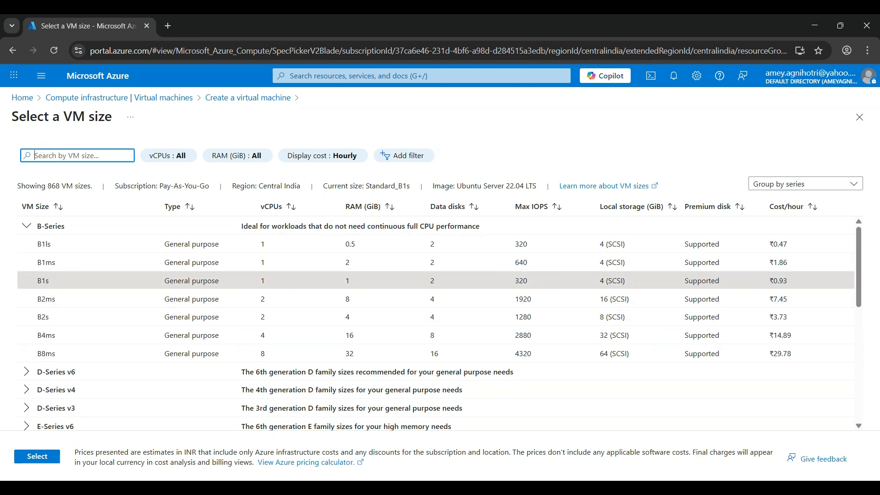
pyautogui.scroll(-10, 435, 320)
pyautogui.scroll(8, 435, 320)
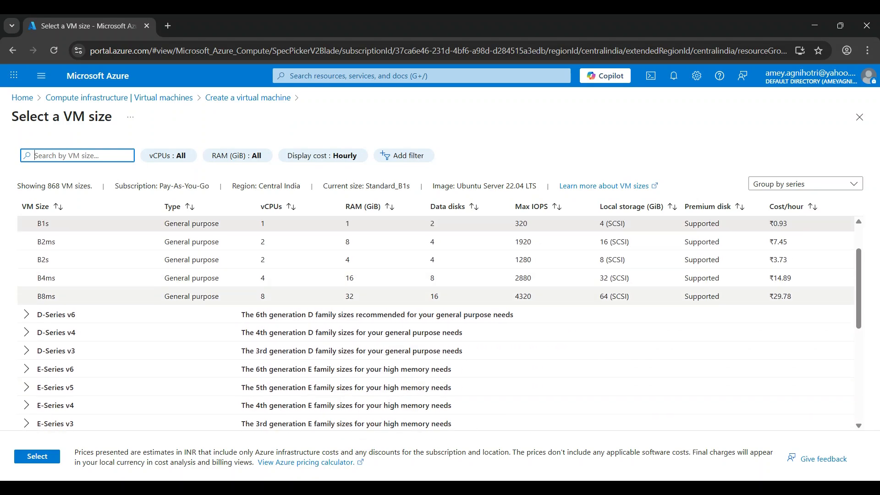
pyautogui.click(27, 314)
pyautogui.click(27, 315)
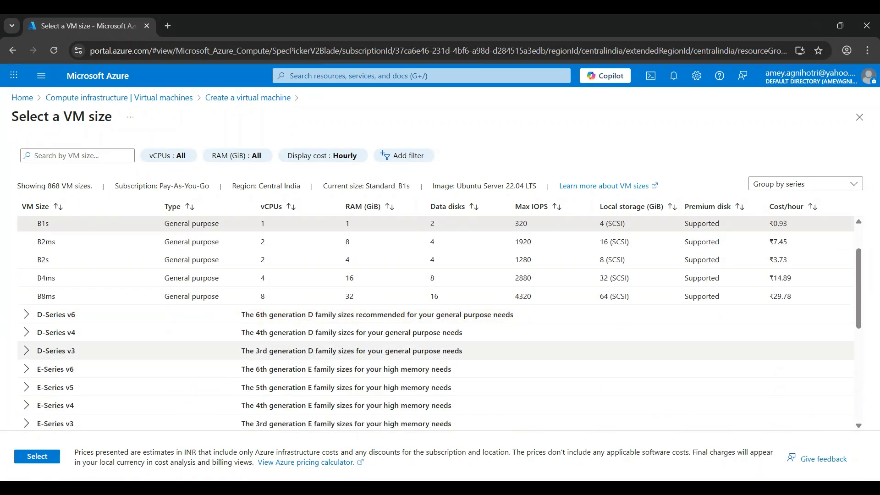
pyautogui.scroll(2, 435, 320)
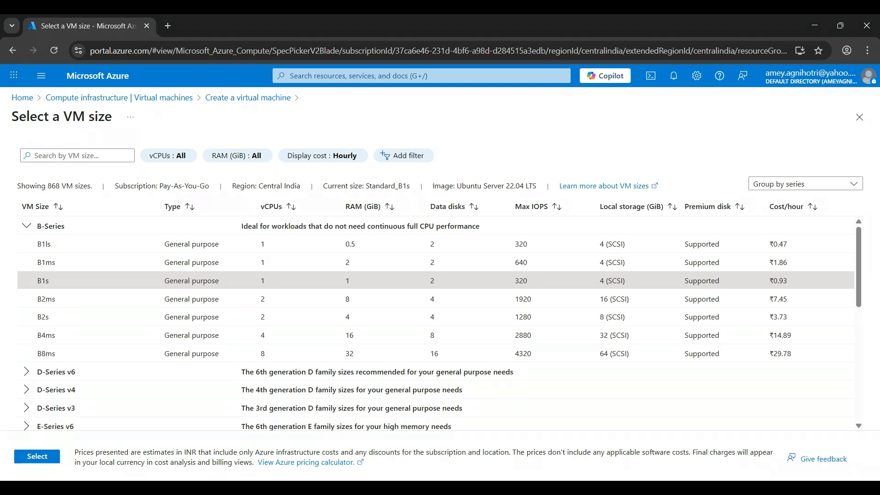
pyautogui.click(50, 458)
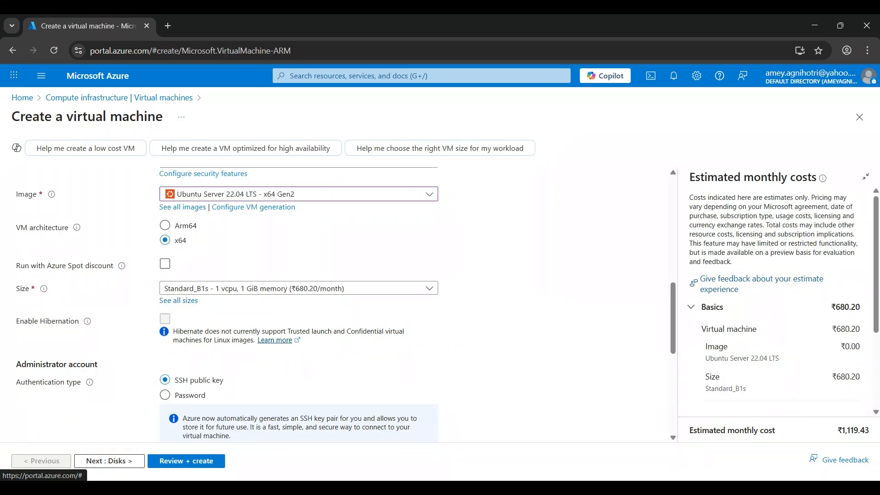
# Step: Switch authentication to Password, set the username to TA-demo1, and enter and confirm the administrator password
pyautogui.scroll(-2, 339, 304)
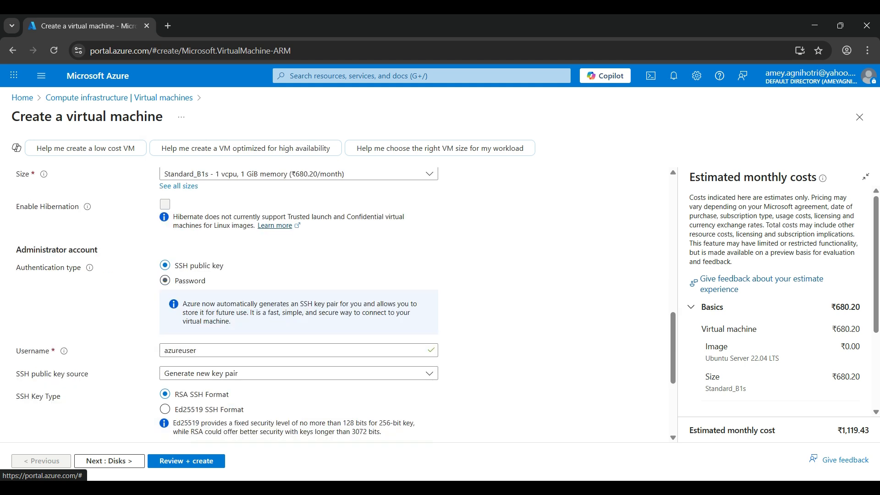
pyautogui.click(165, 281)
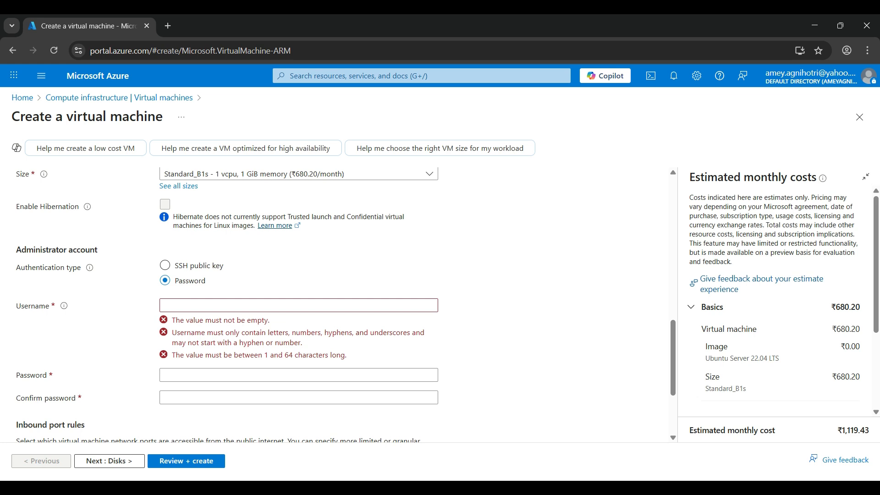
pyautogui.click(299, 305)
pyautogui.write('TA-demo1')
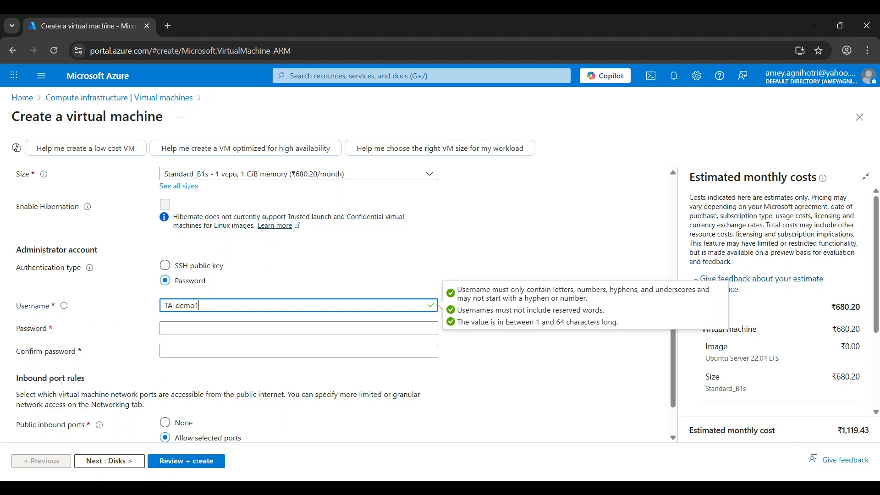
pyautogui.click(299, 328)
pyautogui.write('•')
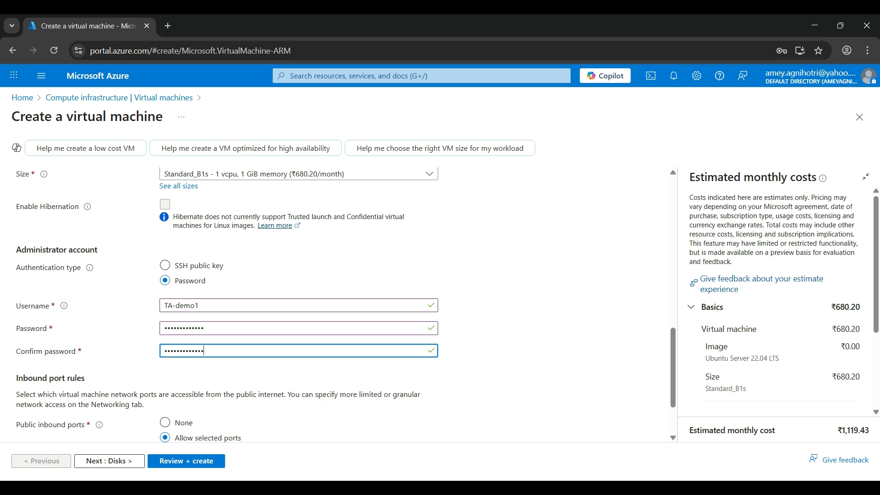
# Step: Allow HTTP (80) alongside SSH (22) as public inbound ports
pyautogui.scroll(-2, 320, 302)
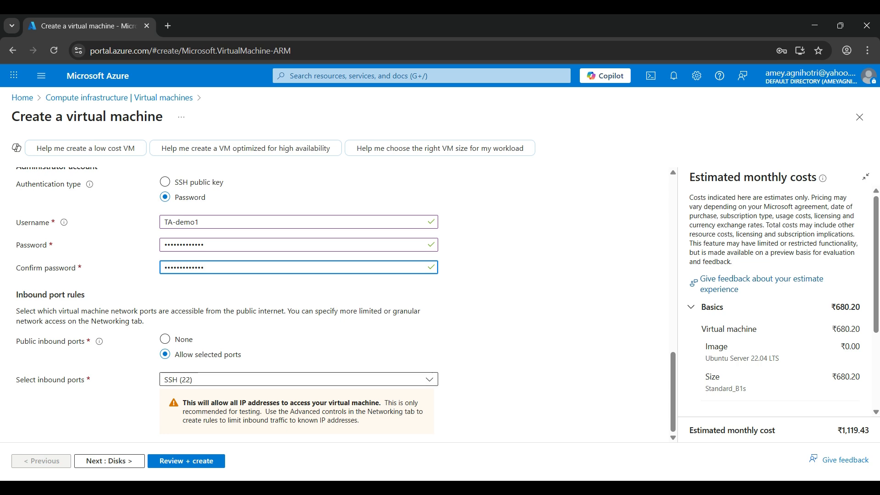
pyautogui.click(299, 379)
pyautogui.click(170, 396)
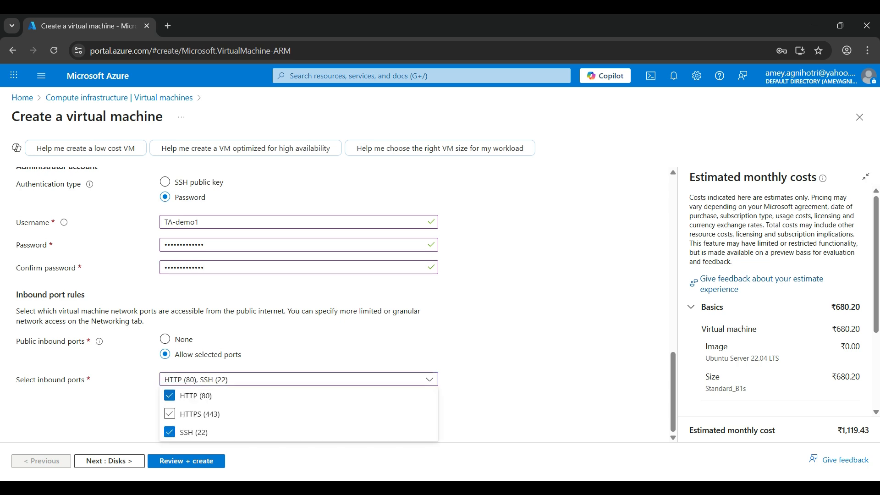
pyautogui.click(513, 398)
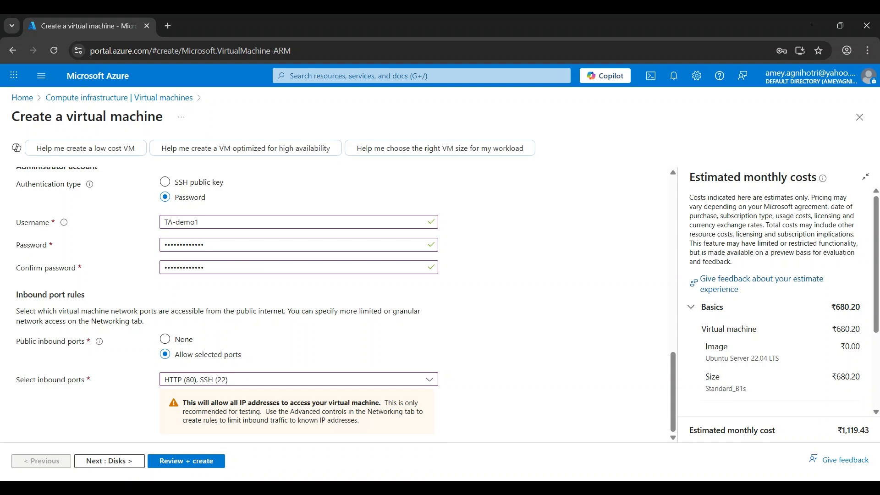
# Step: Advance past the Disks tab to the Networking tab
pyautogui.click(109, 461)
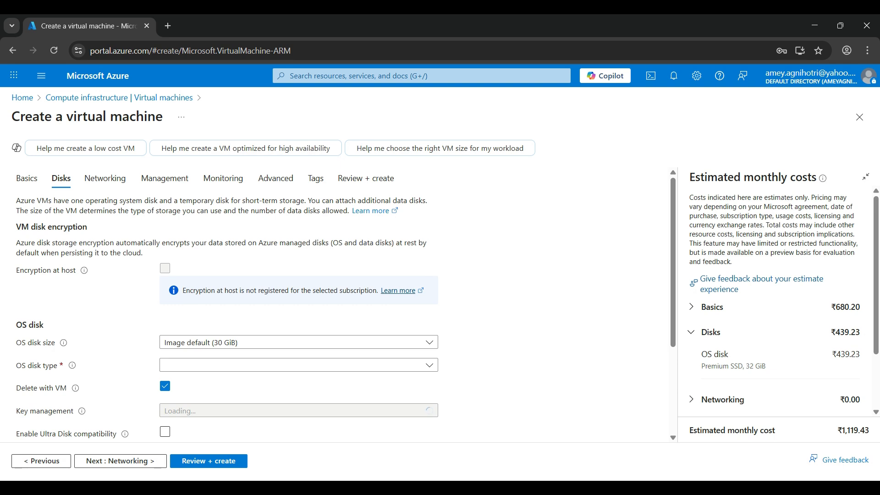
pyautogui.scroll(-3, 321, 298)
pyautogui.scroll(3, 321, 298)
pyautogui.click(120, 461)
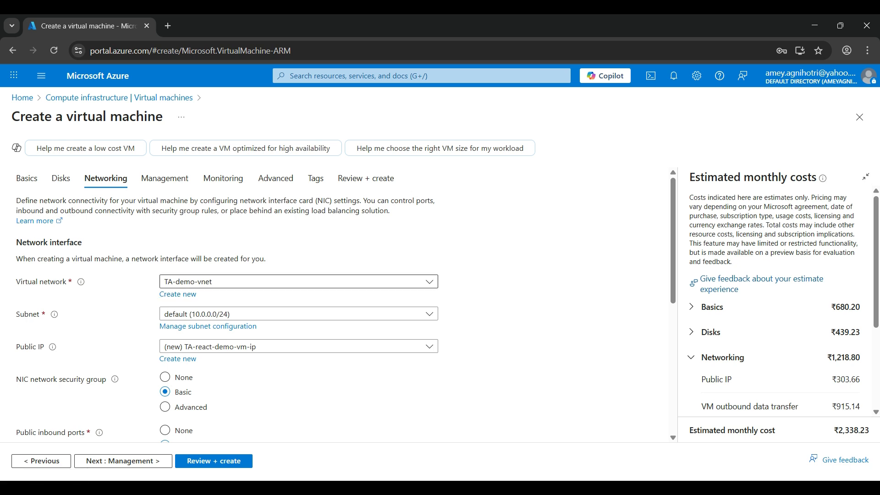
# Step: Keep TA-demo-vnet as the network, enable deleting the public IP and NIC with the VM, and continue to Management
pyautogui.click(299, 281)
pyautogui.click(299, 281)
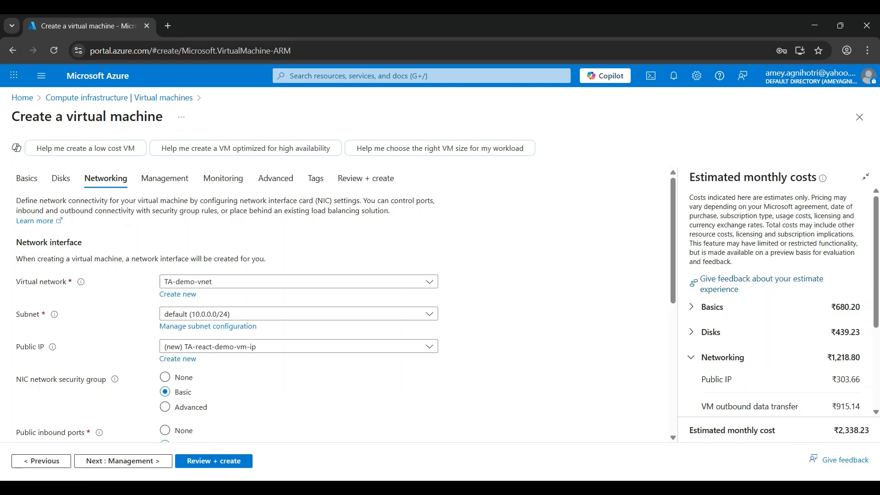
pyautogui.scroll(-1, 320, 298)
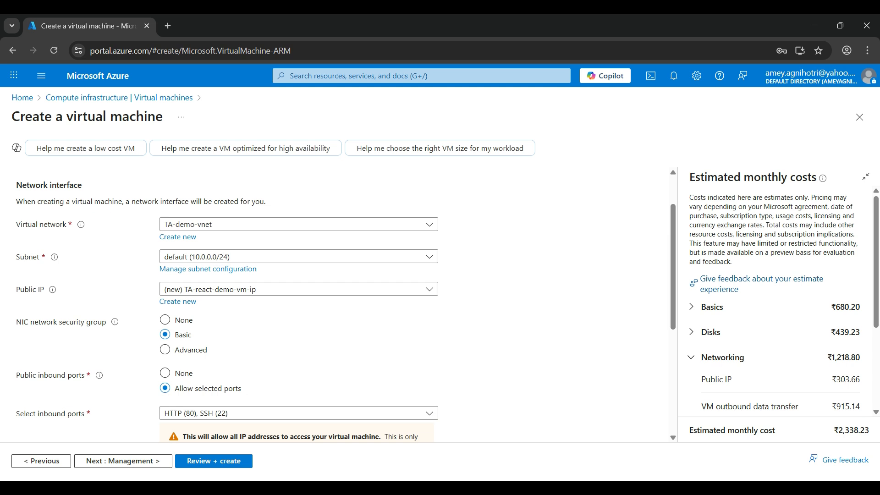
pyautogui.scroll(-1, 321, 298)
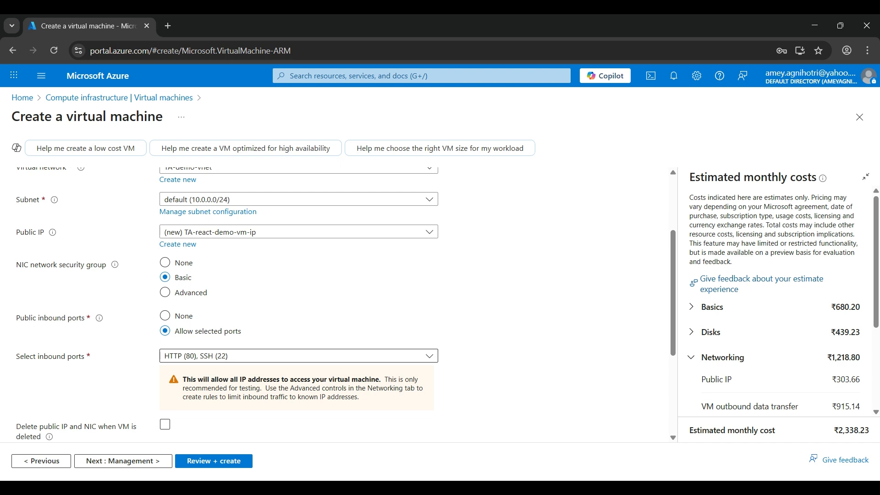
pyautogui.scroll(-3, 297, 298)
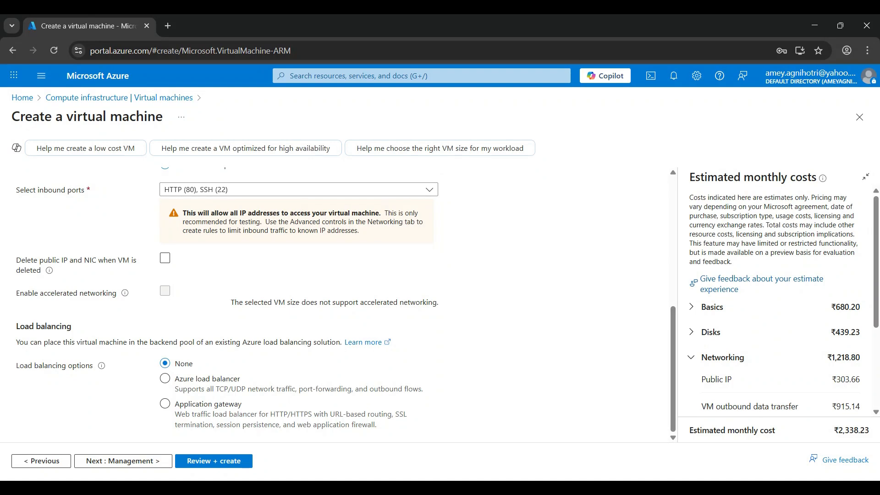
pyautogui.click(165, 257)
pyautogui.click(137, 460)
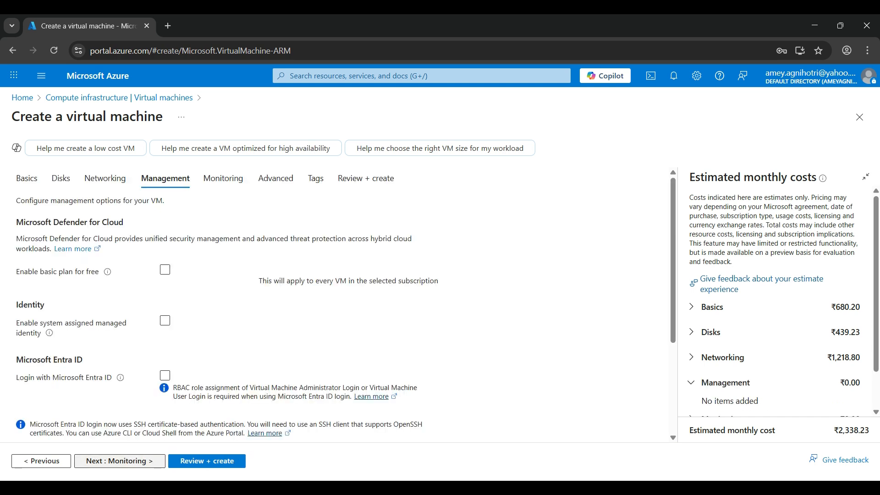
# Step: Pass through the Management and Monitoring tabs to Review + create
pyautogui.scroll(-4, 339, 302)
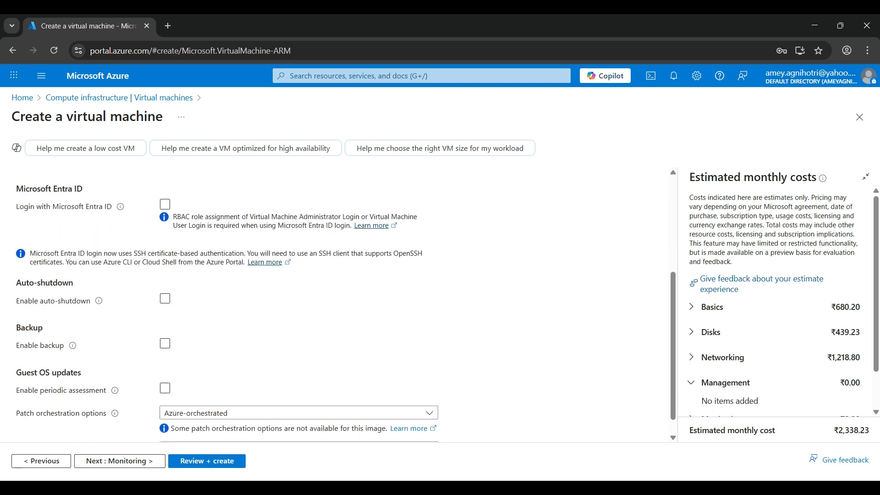
pyautogui.scroll(4, 339, 302)
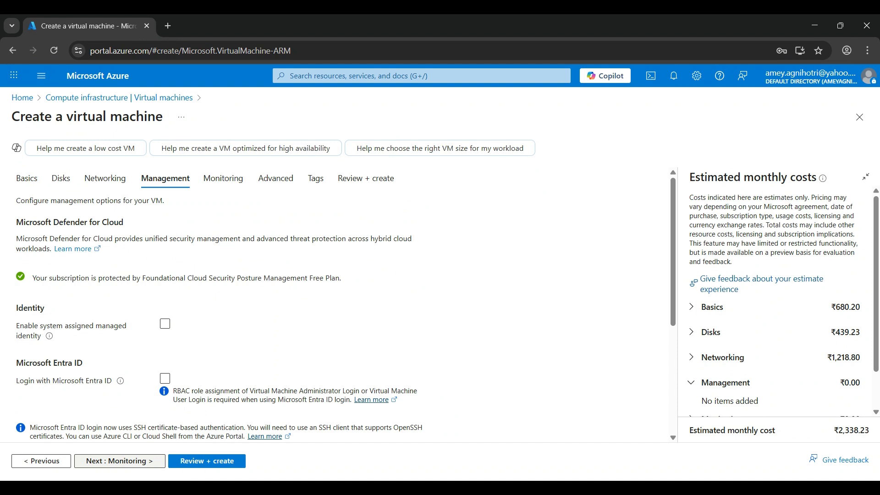
pyautogui.click(137, 461)
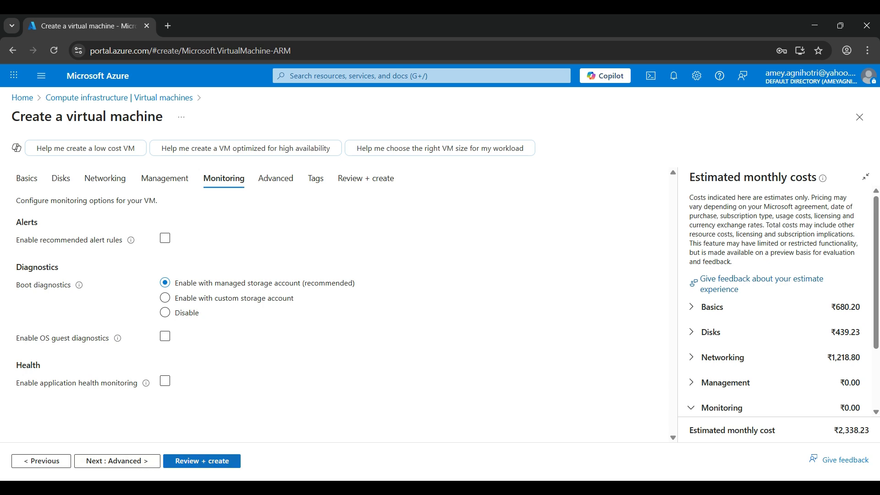
pyautogui.click(202, 461)
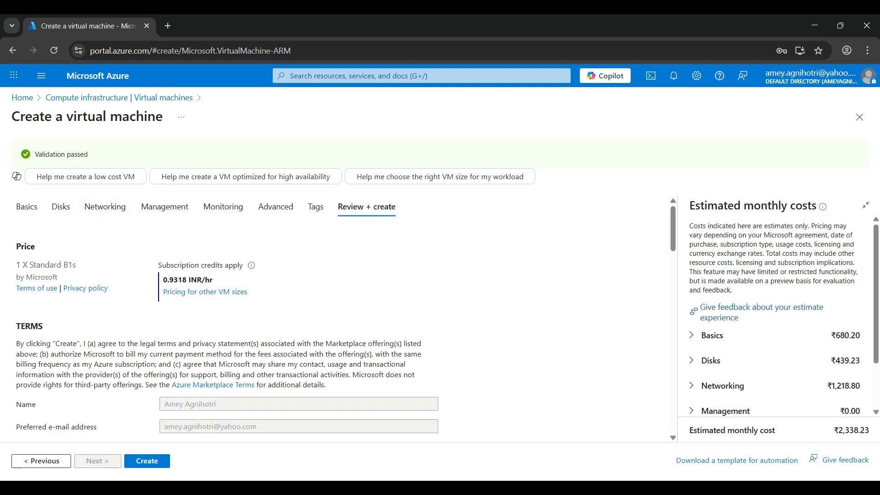
# Step: Review the validation result, price and basic settings summary of the virtual machine
pyautogui.moveTo(35, 154); pyautogui.dragTo(91, 154)
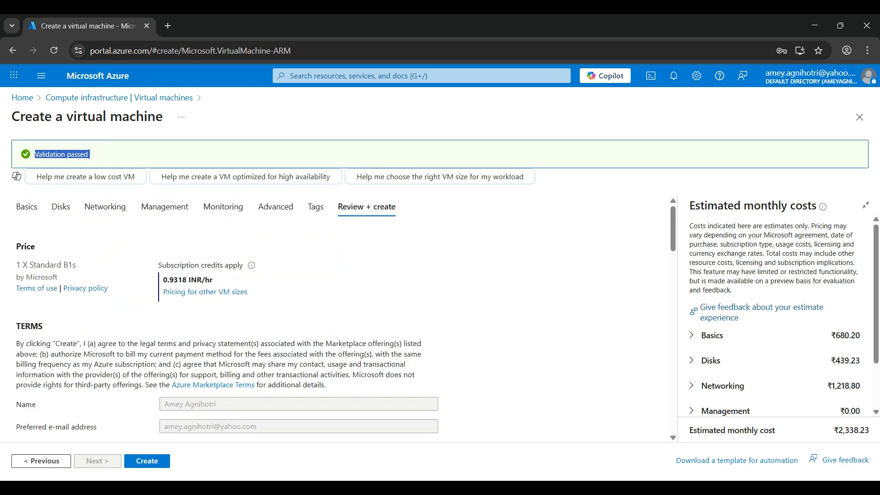
pyautogui.scroll(-5, 339, 316)
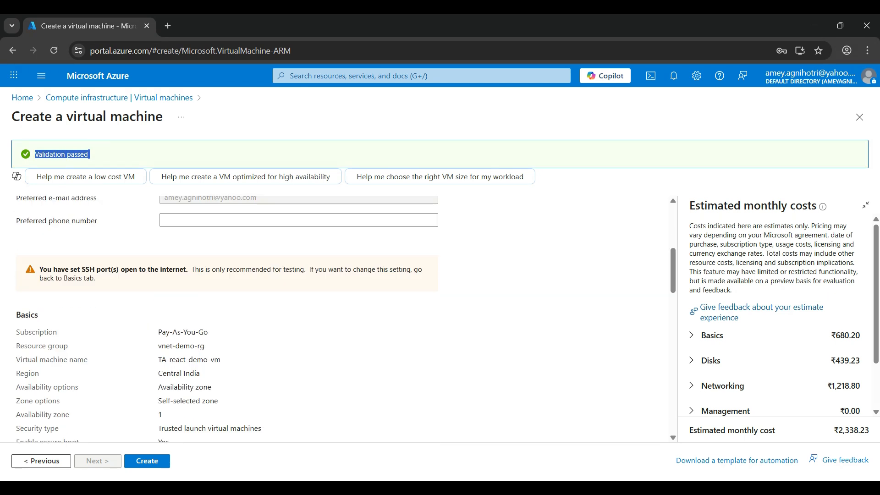
pyautogui.scroll(5, 339, 317)
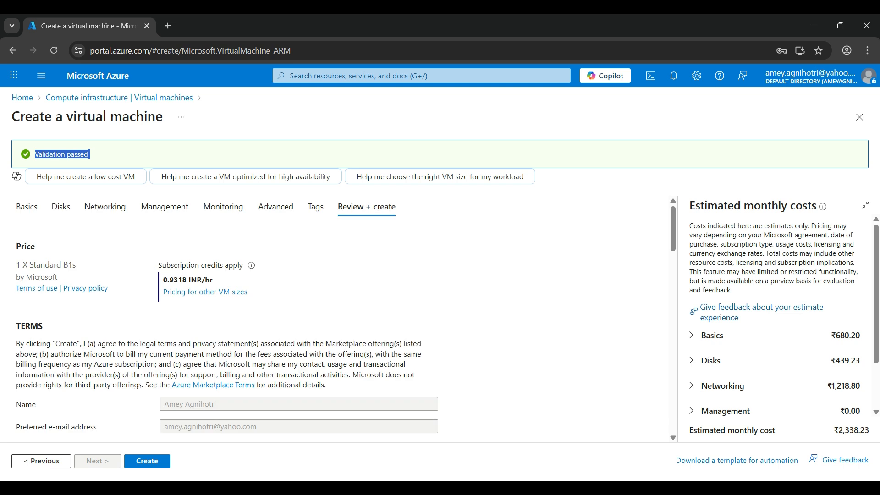
pyautogui.moveTo(76, 265); pyautogui.dragTo(33, 265)
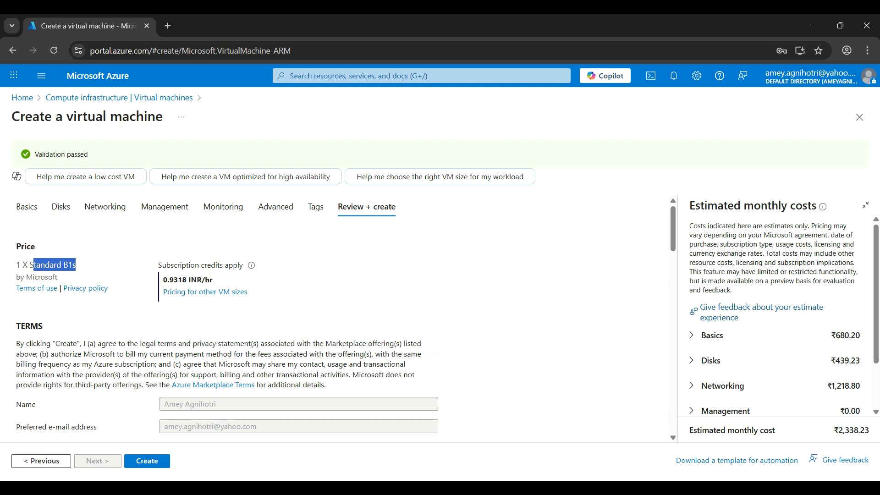
pyautogui.scroll(-5, 336, 318)
pyautogui.scroll(1, 336, 319)
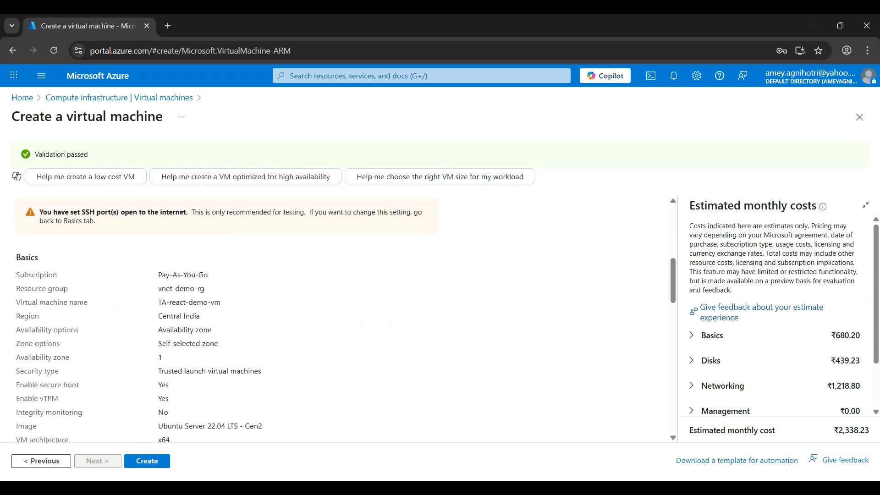
# Step: Create the virtual machine after reviewing the summary
pyautogui.scroll(-7, 337, 318)
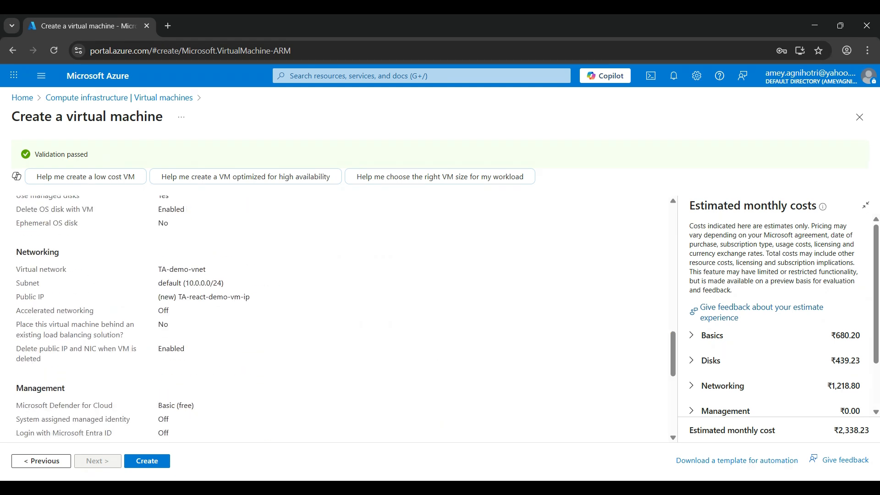
pyautogui.scroll(-2, 337, 319)
pyautogui.scroll(-3, 337, 318)
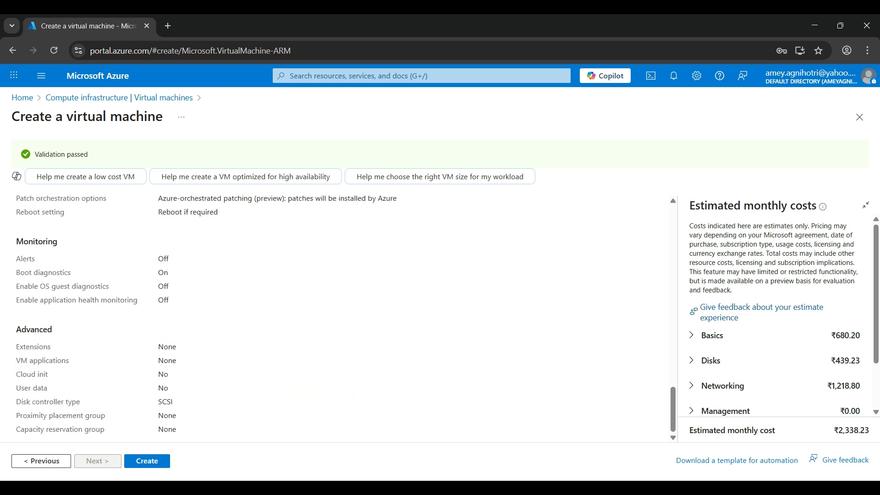
pyautogui.scroll(15, 337, 318)
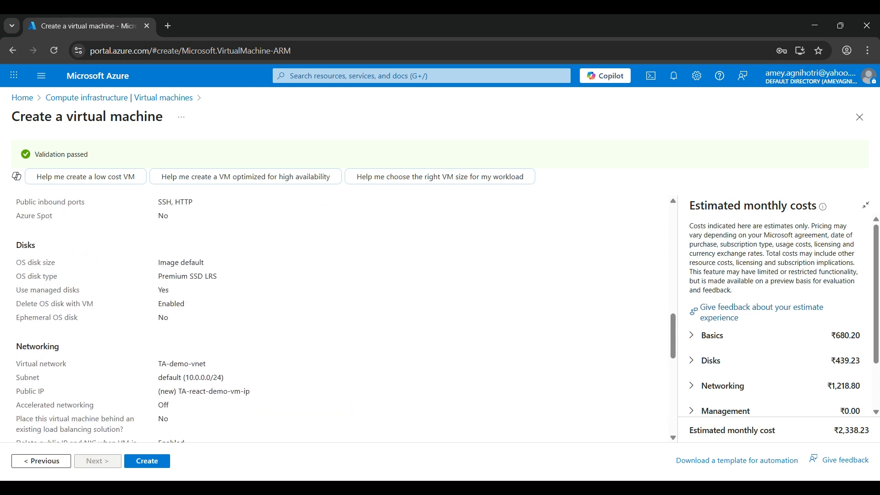
pyautogui.scroll(2, 337, 318)
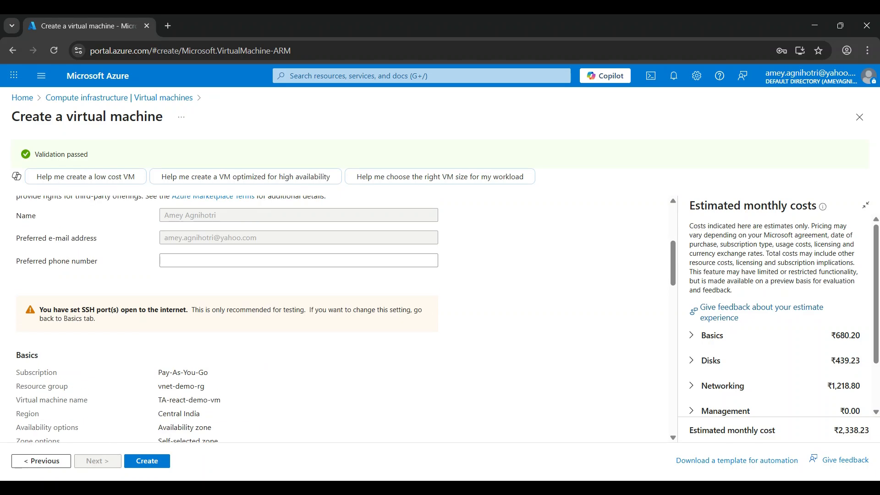
pyautogui.click(147, 460)
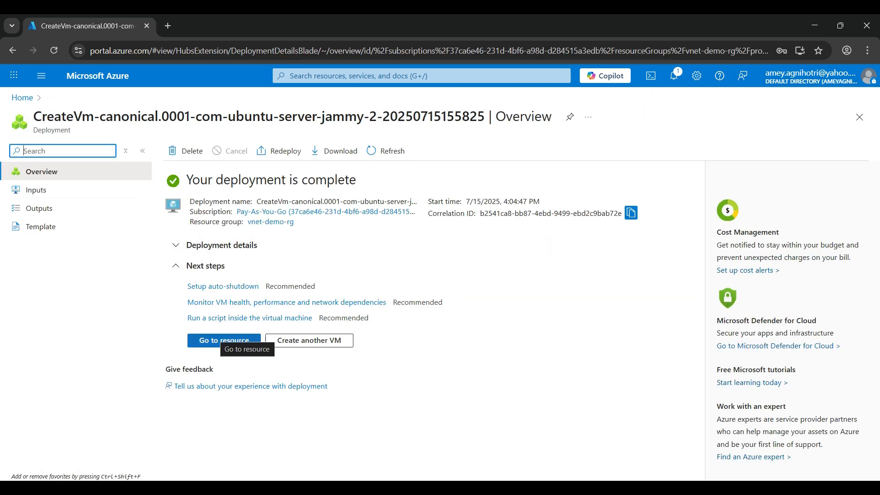
# Step: Open the new virtual machine and examine its location, virtual network/subnet and creation time
pyautogui.click(224, 340)
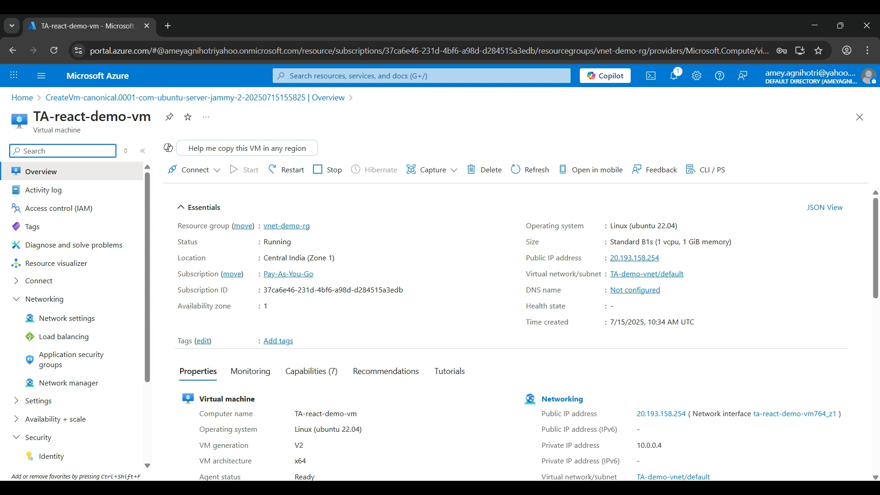
pyautogui.moveTo(259, 258); pyautogui.dragTo(341, 258)
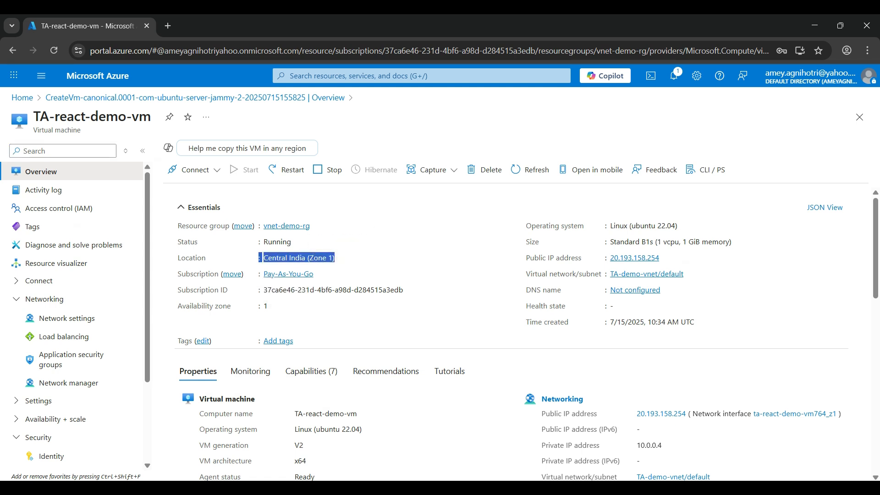
pyautogui.moveTo(526, 274); pyautogui.dragTo(692, 275)
pyautogui.click(705, 274)
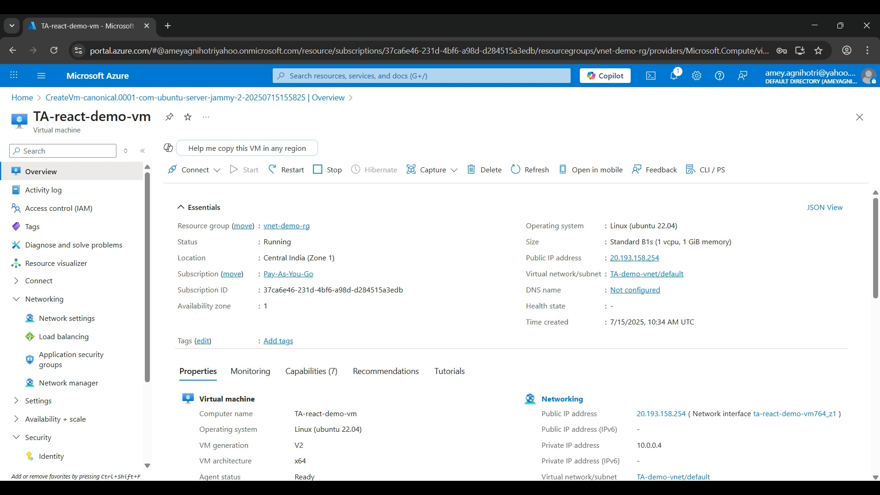
pyautogui.moveTo(526, 321); pyautogui.dragTo(700, 321)
pyautogui.click(715, 322)
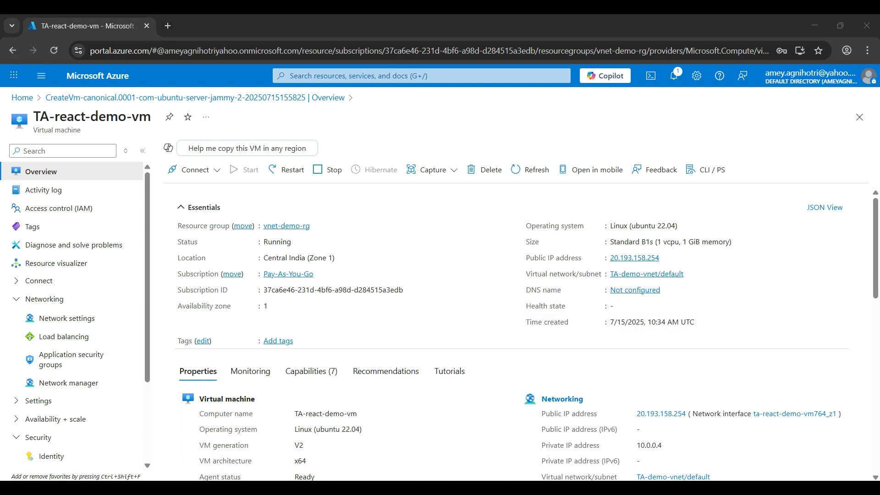
pyautogui.scroll(-2, 517, 332)
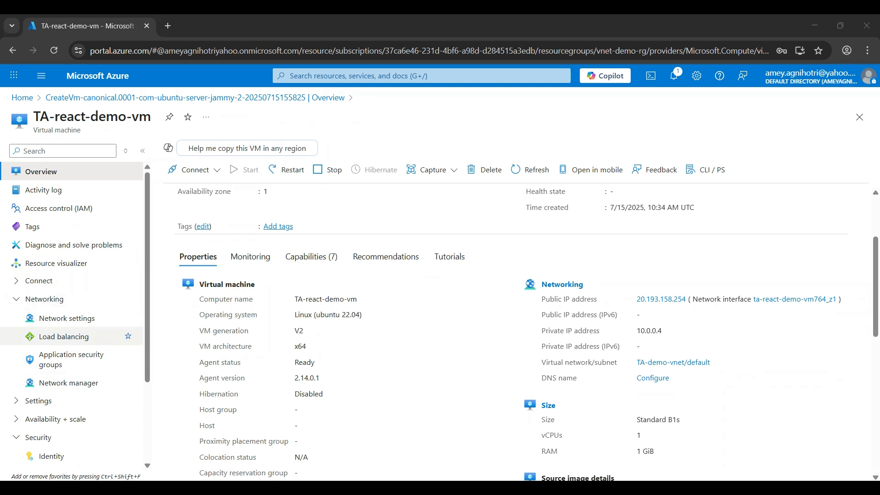
# Step: Open the VM's Connect page and view the Native SSH connection instructions before closing them
pyautogui.click(44, 298)
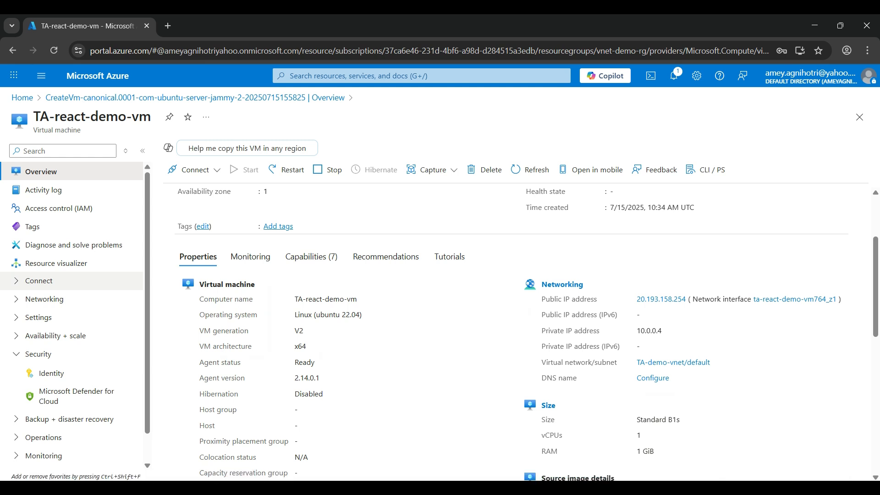
pyautogui.click(39, 281)
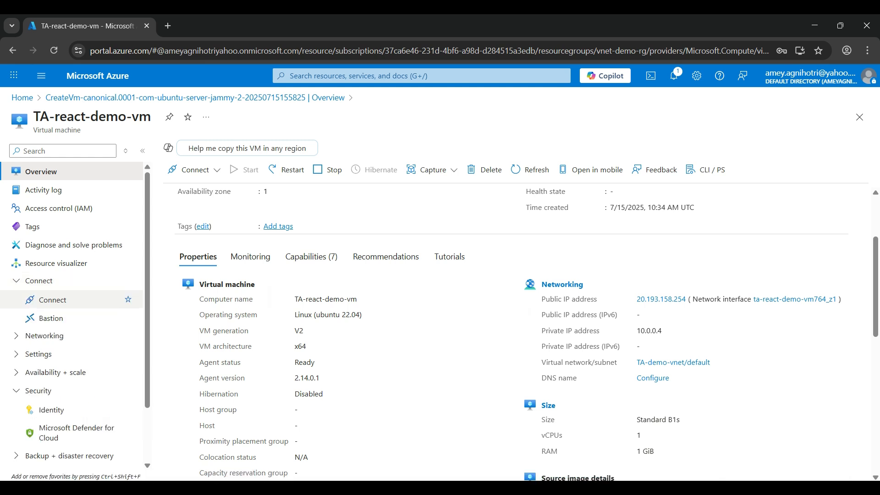
pyautogui.click(52, 300)
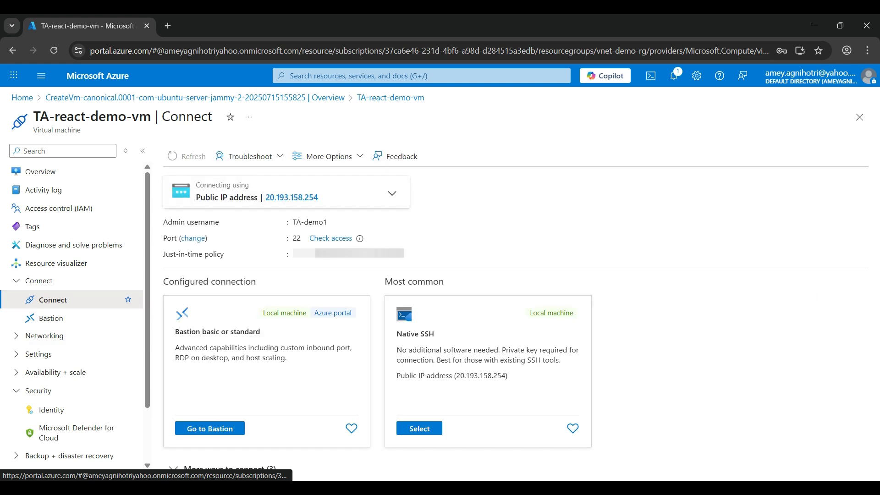
pyautogui.click(419, 429)
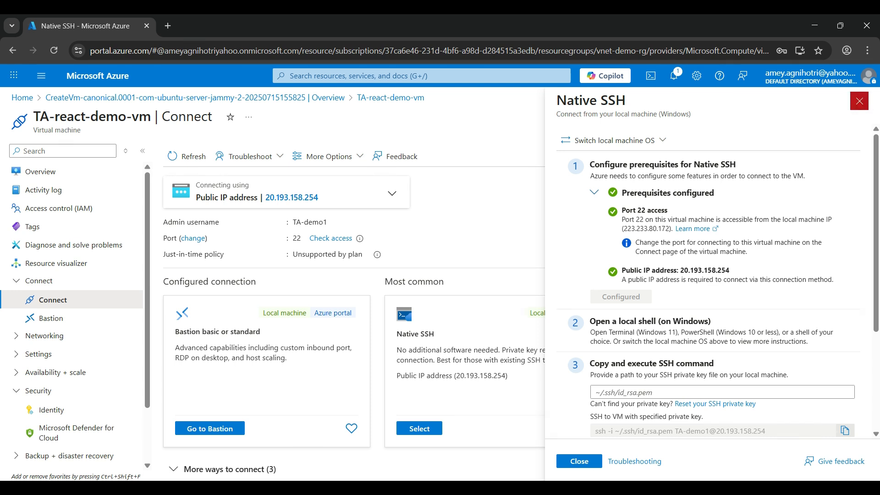
pyautogui.click(859, 101)
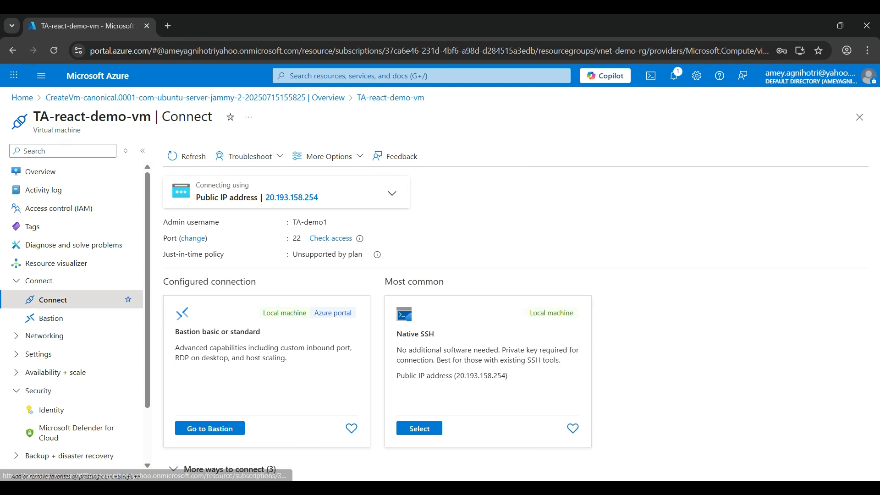
# Step: Connect through Bastion with VM password authentication, entering the admin username TA-demo1 and the VM password
pyautogui.click(51, 318)
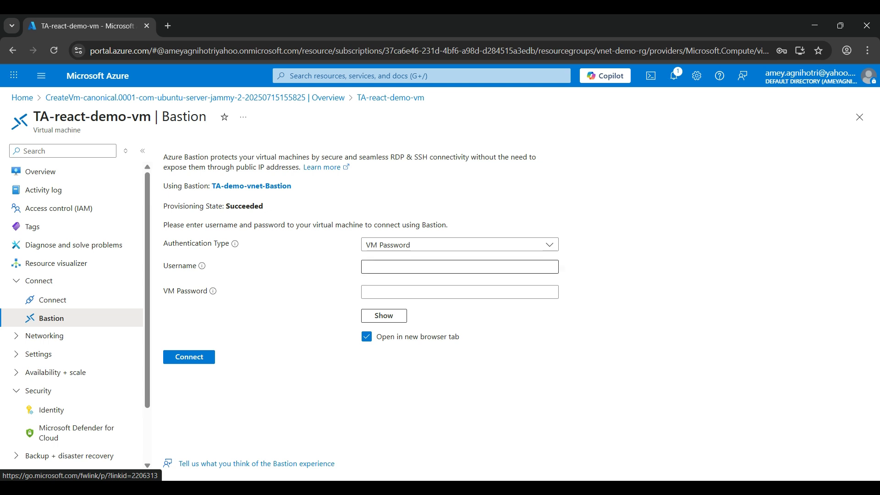
pyautogui.click(459, 267)
pyautogui.write('TA')
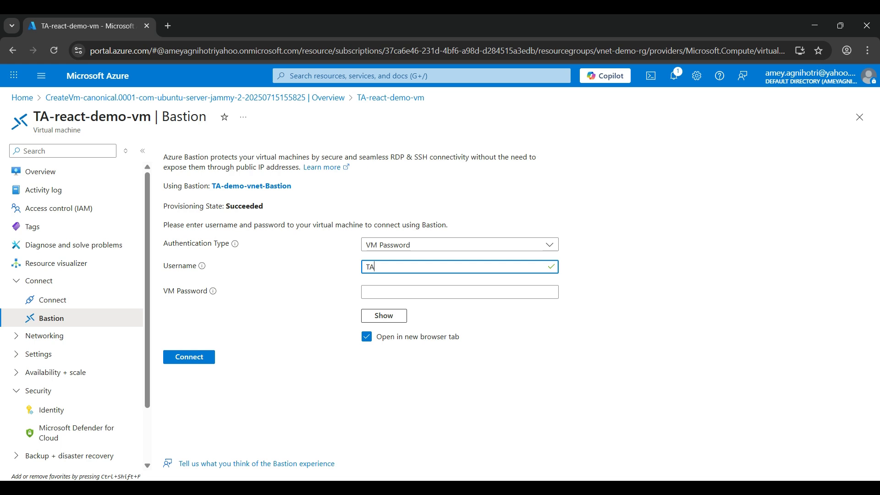
pyautogui.write('demo1')
pyautogui.press('Tab')
pyautogui.press('Tab')
pyautogui.write('•••••••••••••')
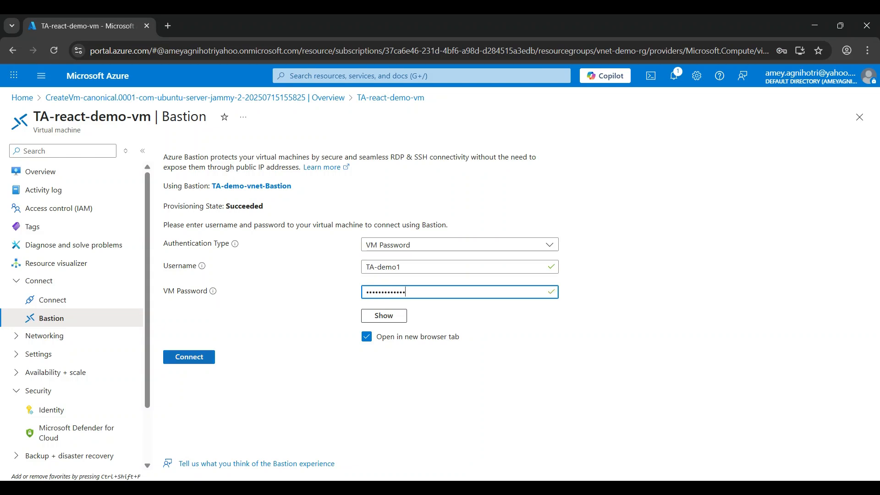
pyautogui.press('Return')
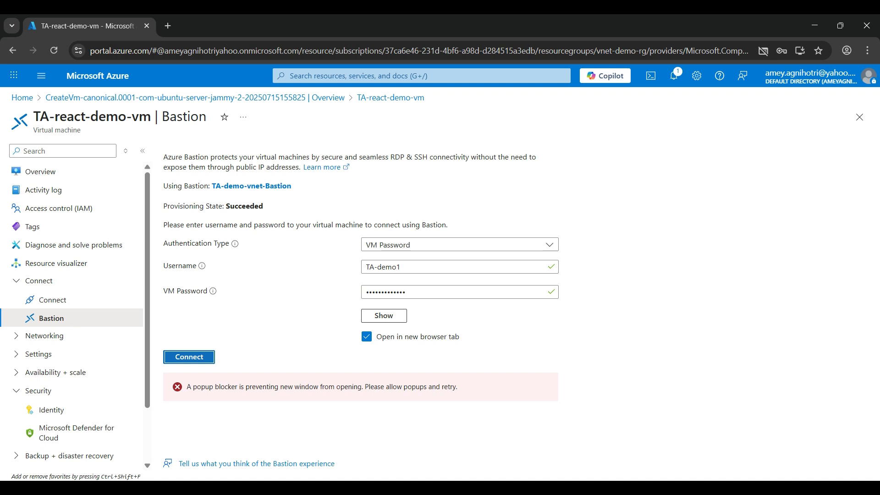
# Step: Allow pop-ups for the portal, reconnect through Bastion, and allow clipboard access in the new session tab
pyautogui.click(763, 51)
pyautogui.click(665, 112)
pyautogui.click(797, 163)
pyautogui.click(189, 356)
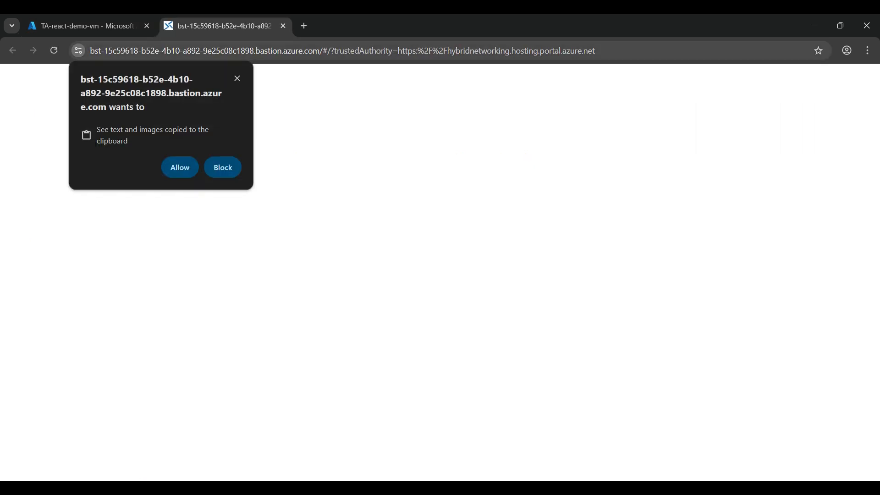
pyautogui.click(180, 168)
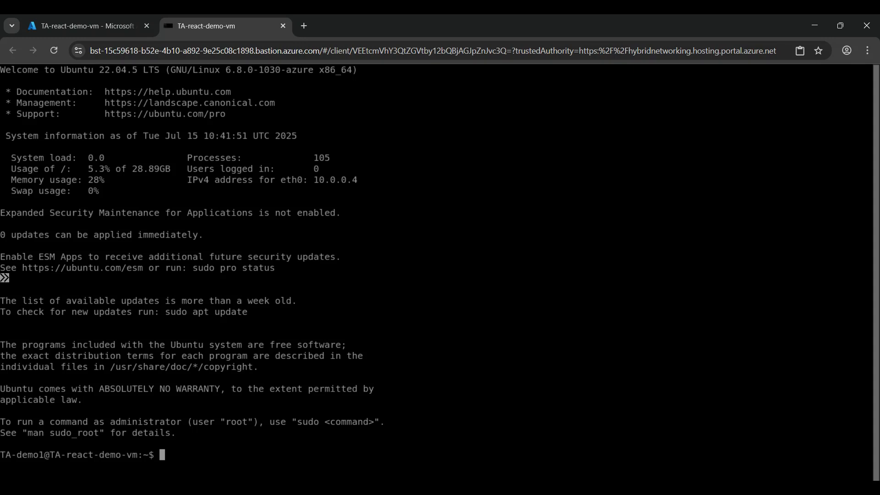
# Step: Clear the terminal and run npm create vite@latest my-react-demo2 -- --template react, confirming with y
pyautogui.moveTo(143, 455); pyautogui.dragTo(0, 454)
pyautogui.hotkey('ctrl', 'l')
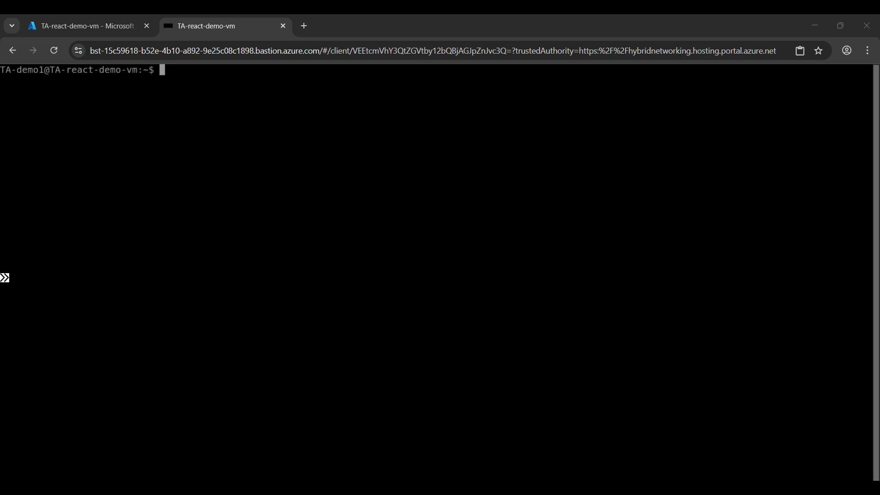
pyautogui.write('sudo apt update && sudo apt upgrade -y sudo apt install curl -y')
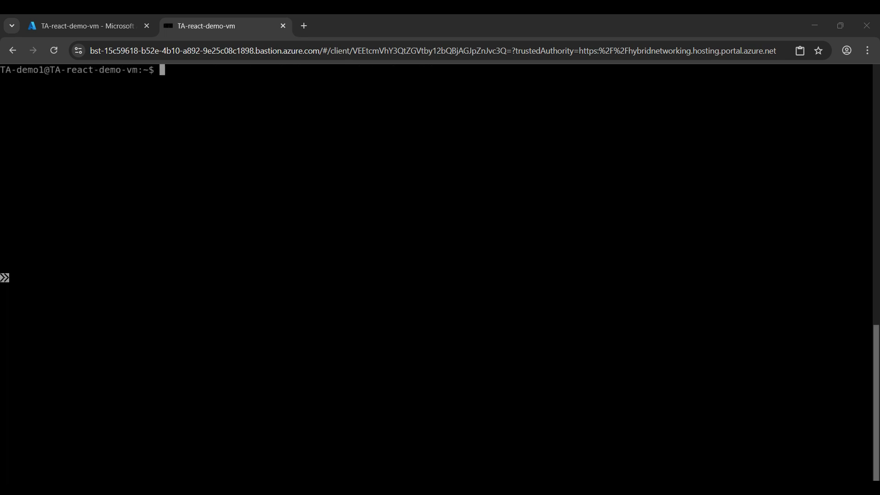
pyautogui.write('npm create vite@latest my-react-demo2 -- --template react')
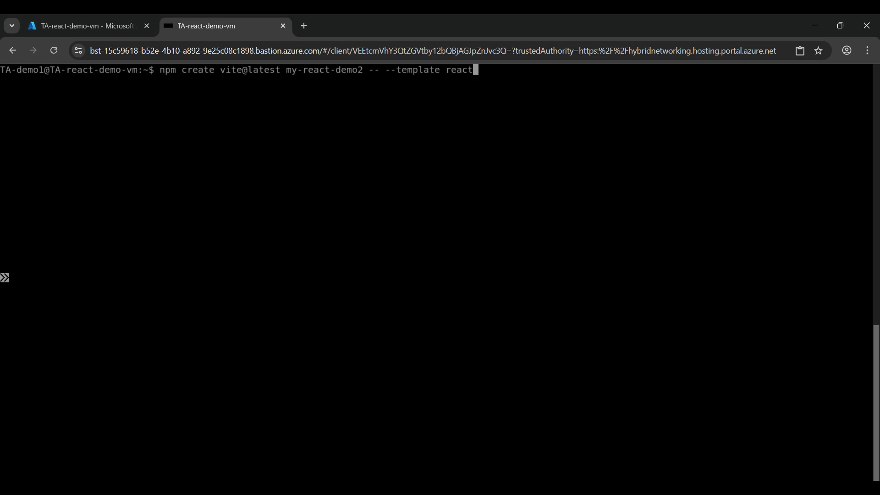
pyautogui.press('Return')
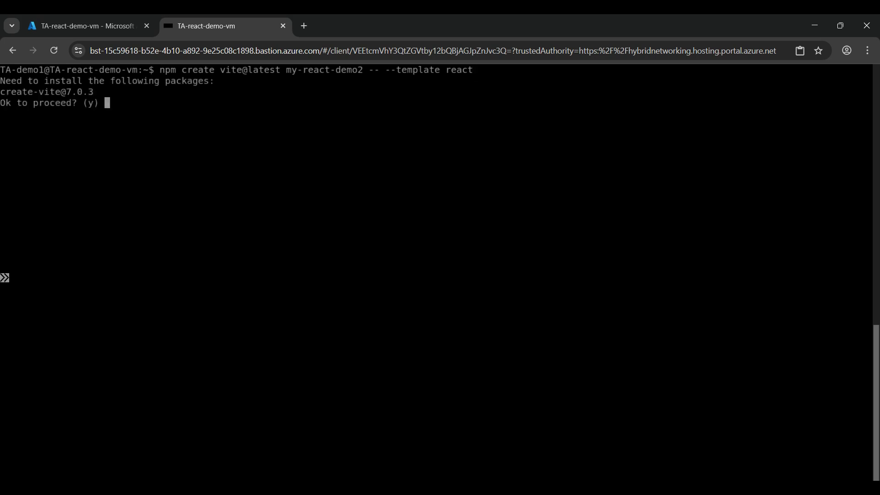
pyautogui.write('y')
pyautogui.press('Return')
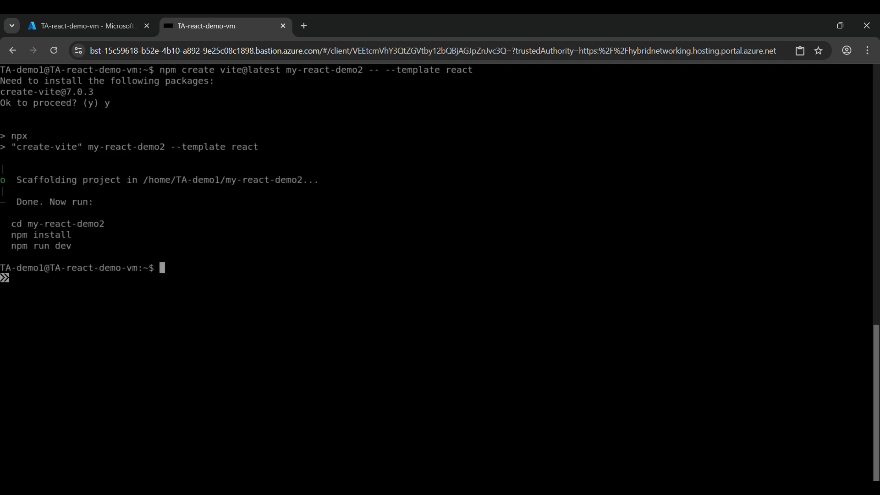
# Step: Change into the my-react-demo2 folder and install its dependencies with npm install
pyautogui.write('cd my-react-demo2')
pyautogui.press('Return')
pyautogui.write('npm install')
pyautogui.press('Return')
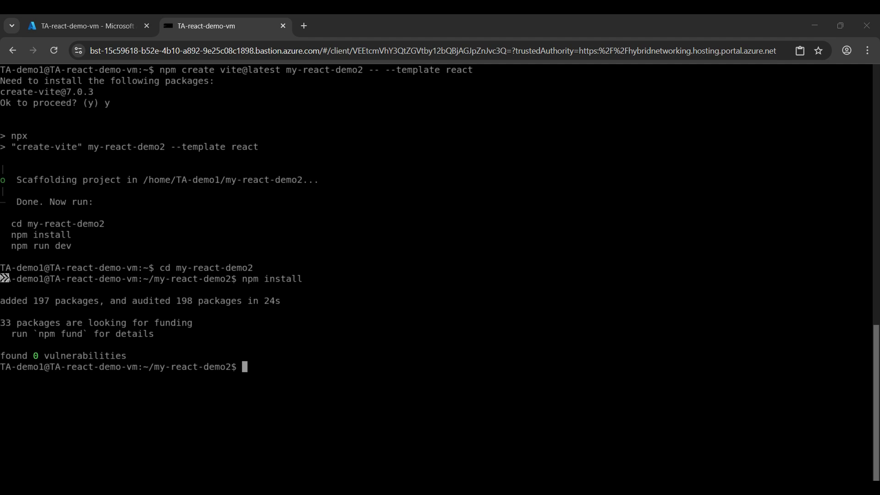
# Step: Start the dev server with npm run dev -- --host and select the 5173 port number
pyautogui.write('npm run dev -- --host')
pyautogui.press('Return')
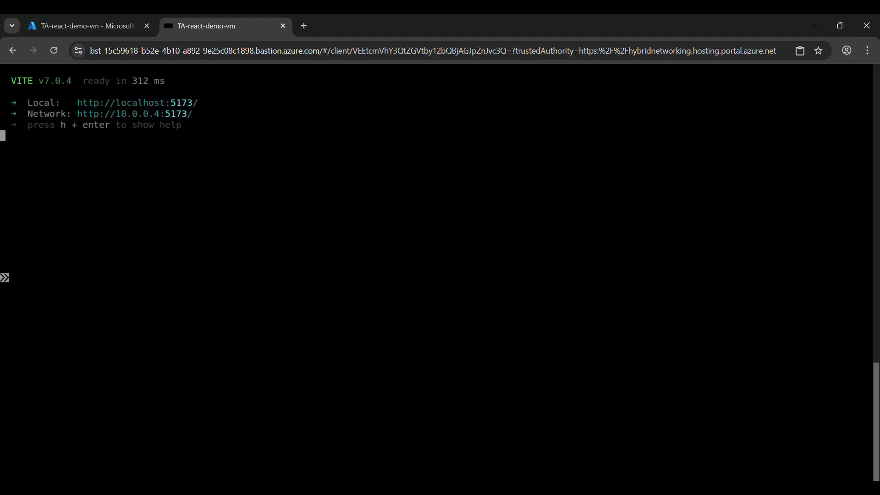
pyautogui.doubleClick(176, 114)
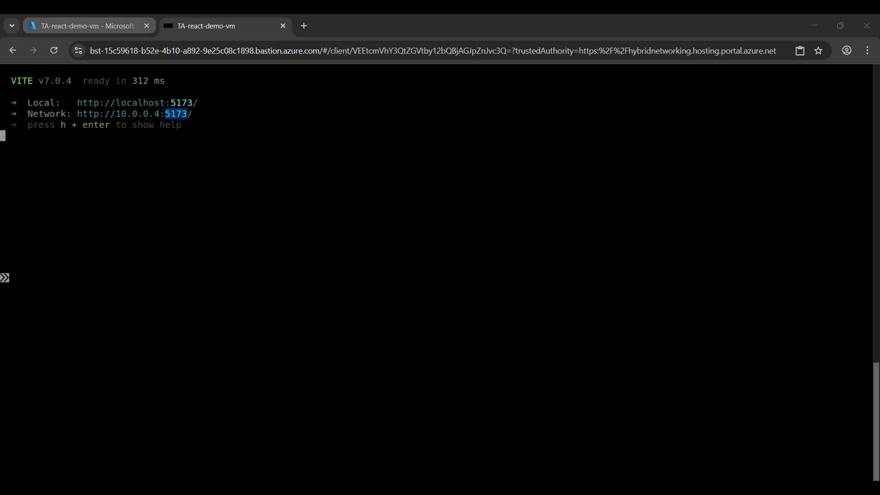
# Step: Return to the portal, open the TA-demo-vnet-Firewall firewall and then its firewall policy
pyautogui.click(82, 25)
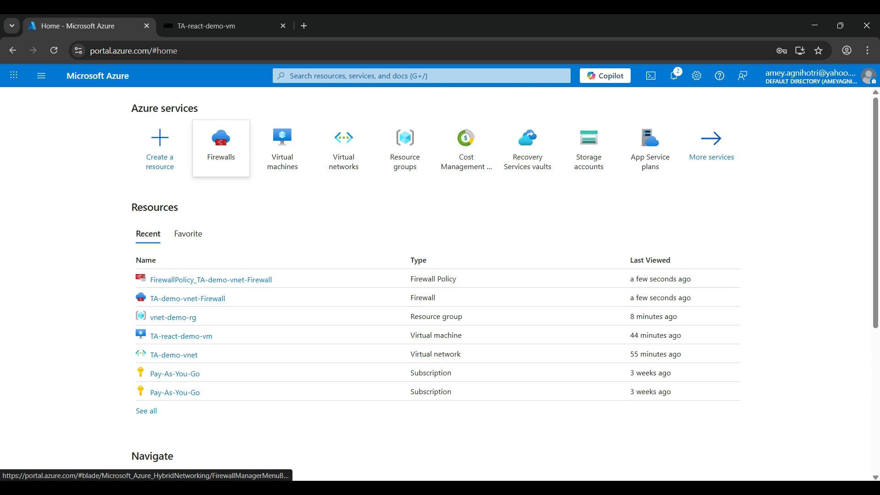
pyautogui.moveTo(221, 145)
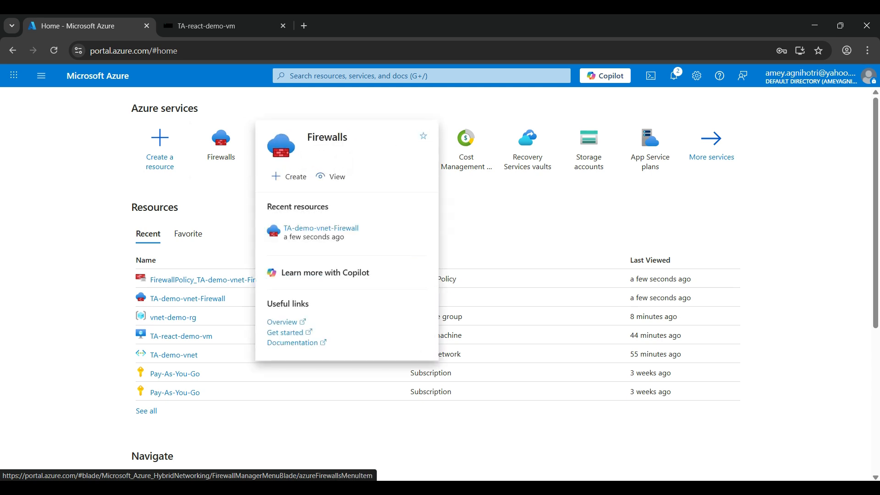
pyautogui.click(367, 75)
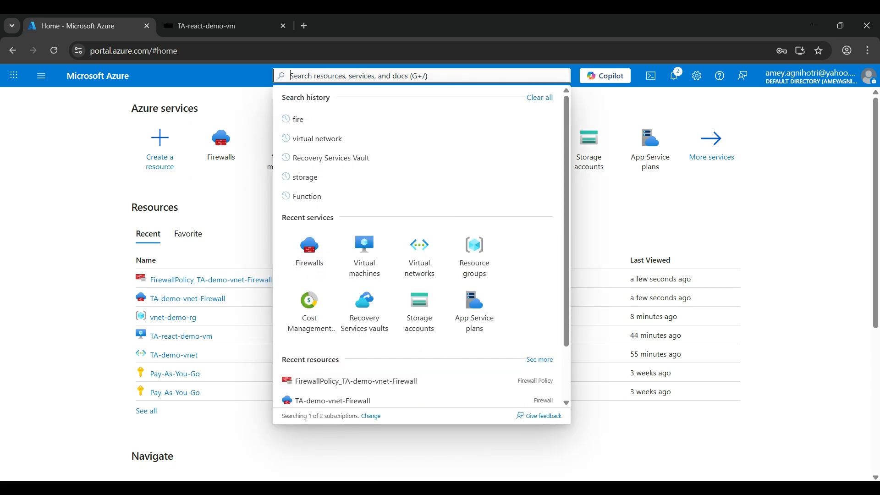
pyautogui.click(221, 142)
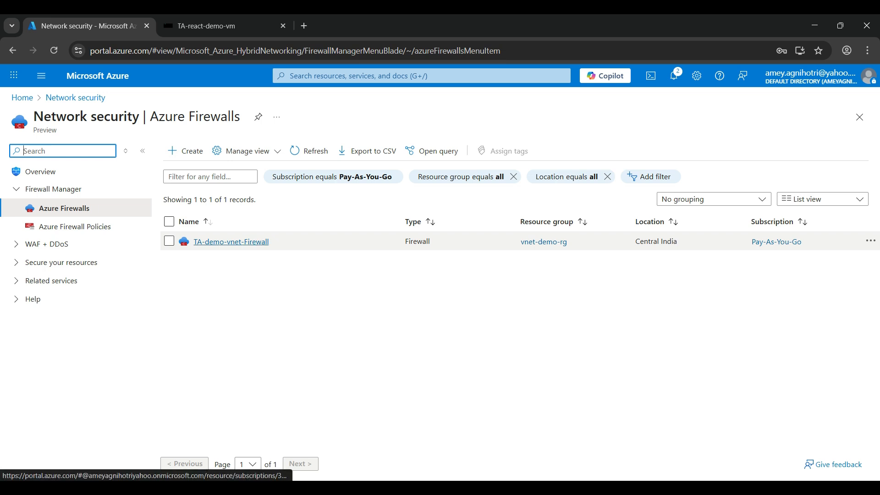
pyautogui.click(231, 242)
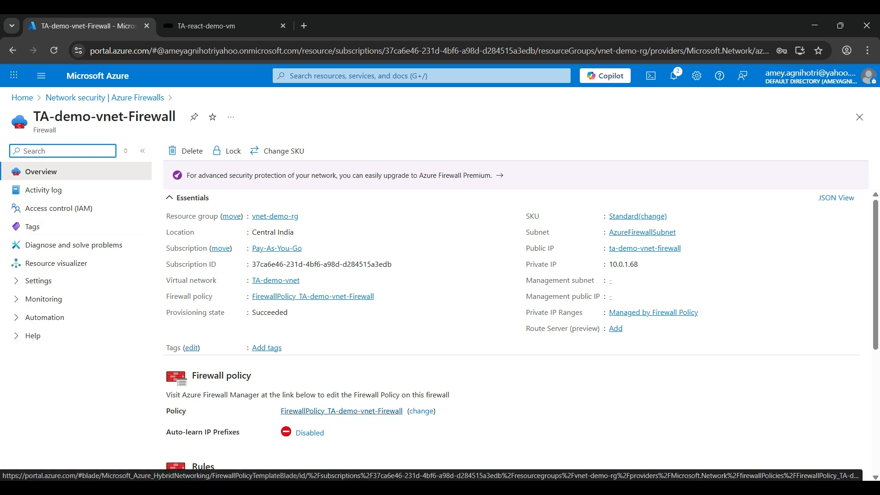
pyautogui.click(341, 410)
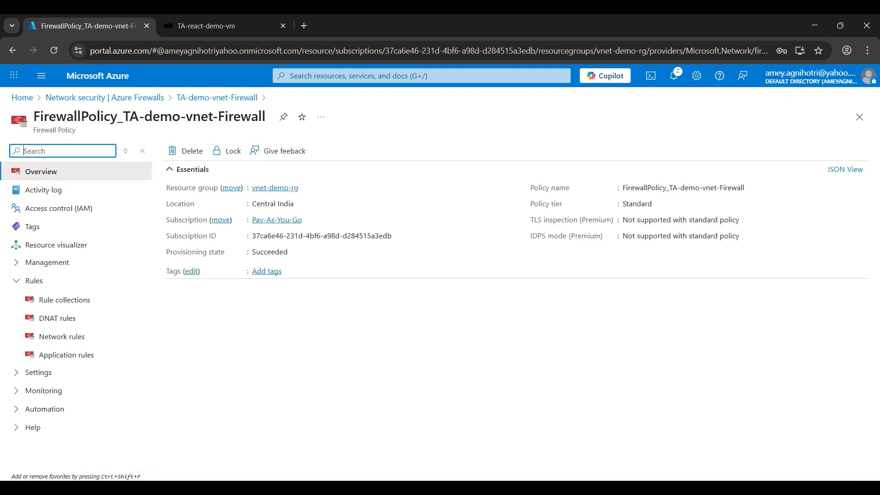
# Step: Add a DNAT rule collection named TA-demo-firewall-rule with priority 100 in the DefaultDnatRuleCollectionGroup
pyautogui.click(58, 318)
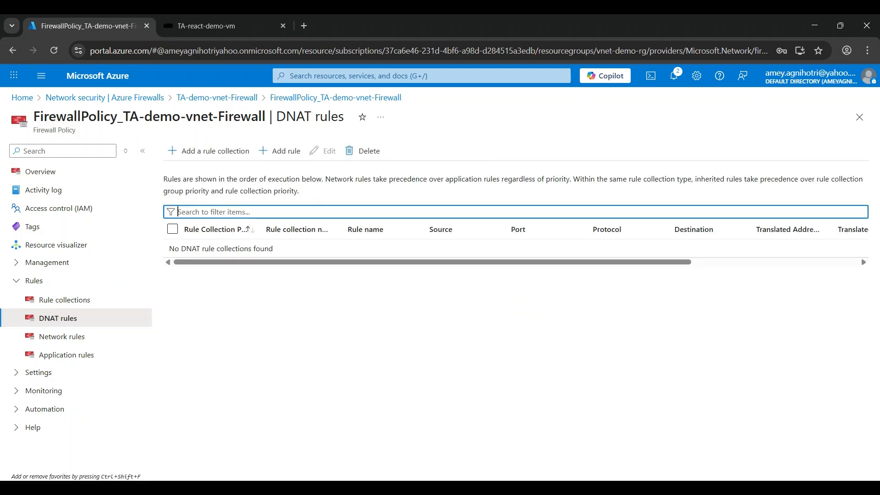
pyautogui.click(209, 151)
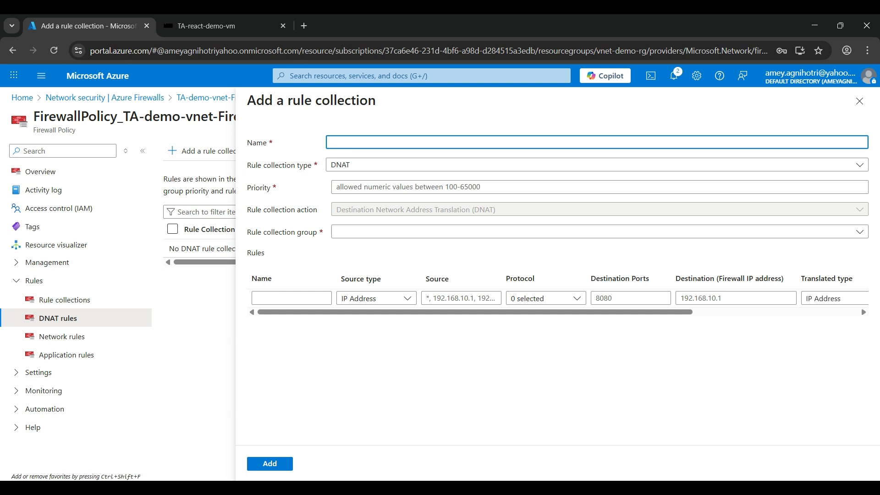
pyautogui.write('TA-demo-firewall-rule')
pyautogui.click(408, 187)
pyautogui.write('100')
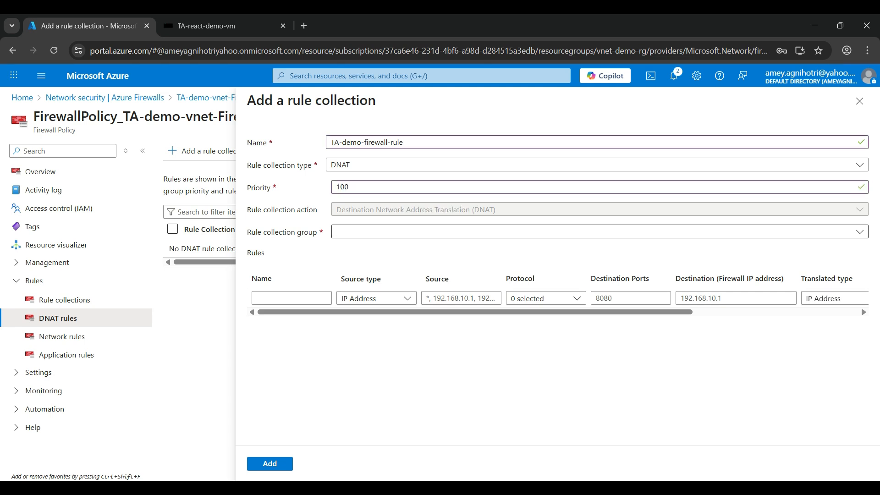
pyautogui.click(599, 231)
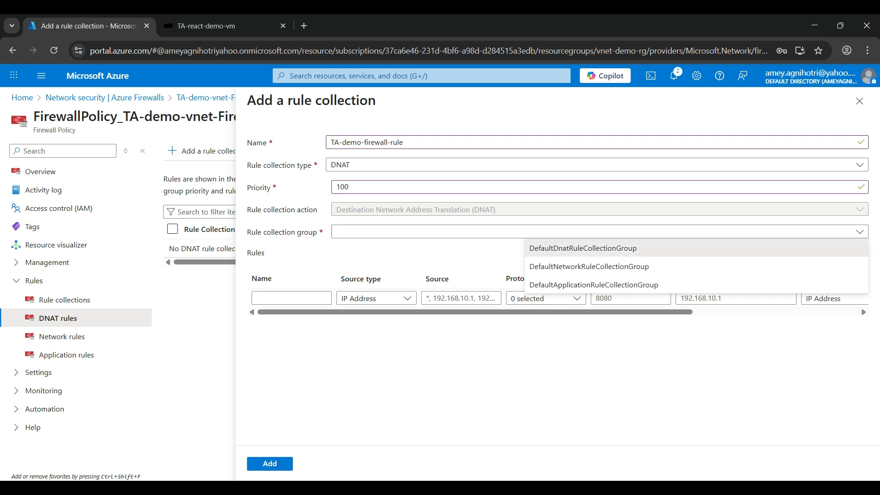
pyautogui.click(582, 248)
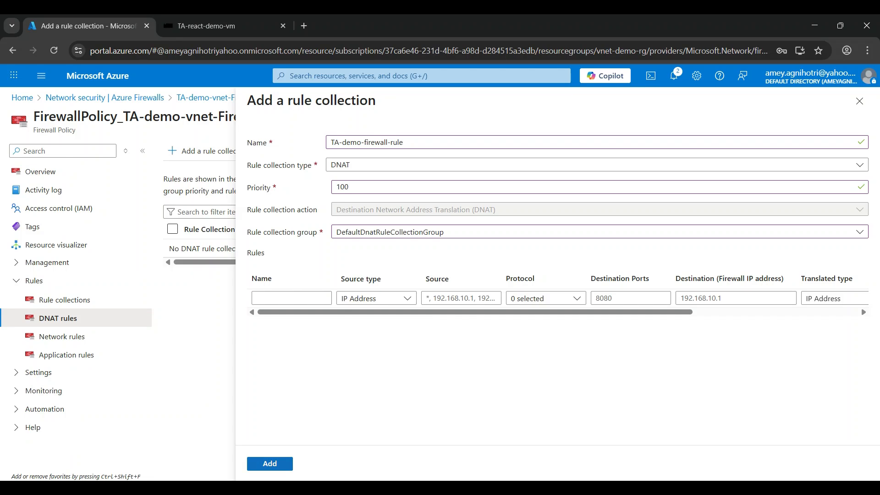
pyautogui.click(270, 463)
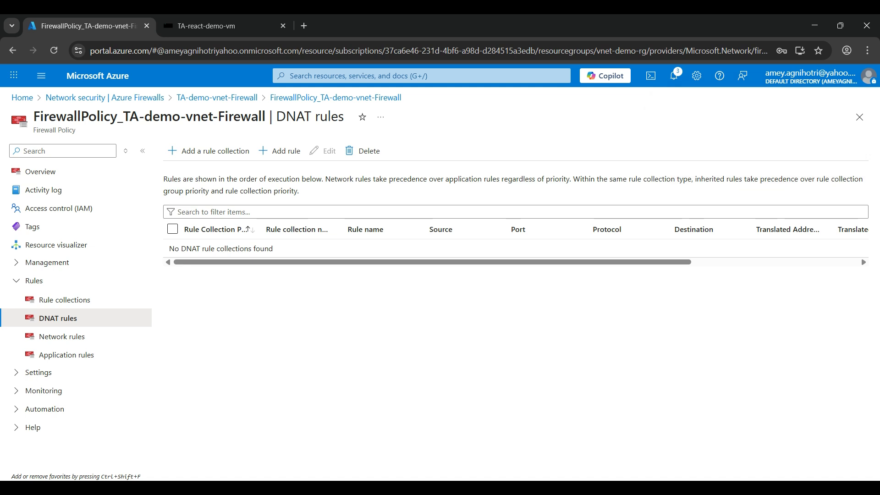
# Step: Start a new DNAT rule named TA-VM-firewall in the TA-demo-firewall-rule collection, keeping source type IP Address
pyautogui.click(280, 151)
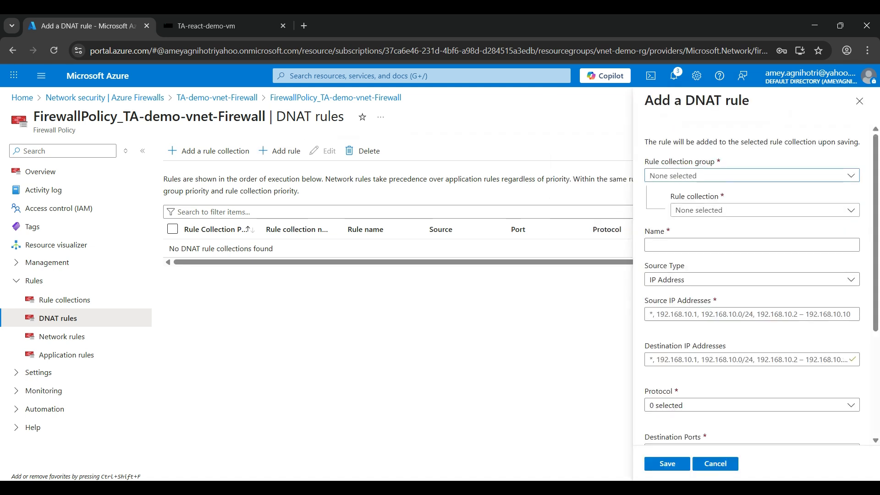
pyautogui.click(701, 176)
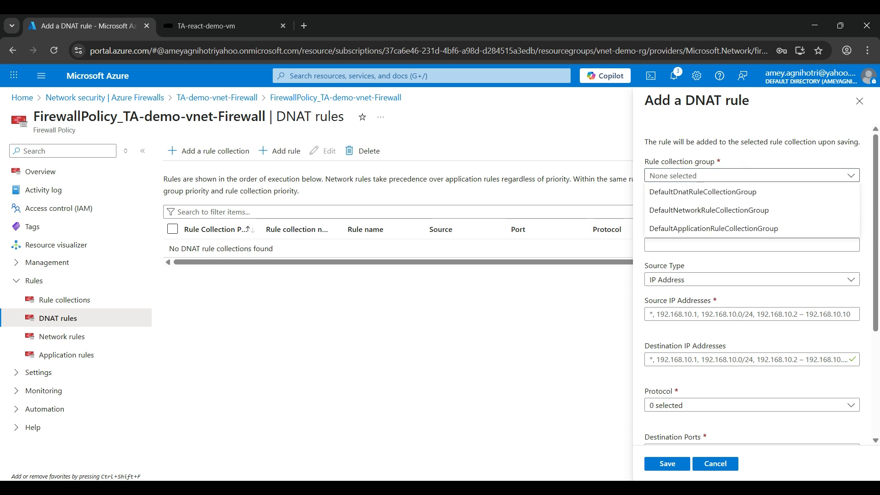
pyautogui.click(702, 192)
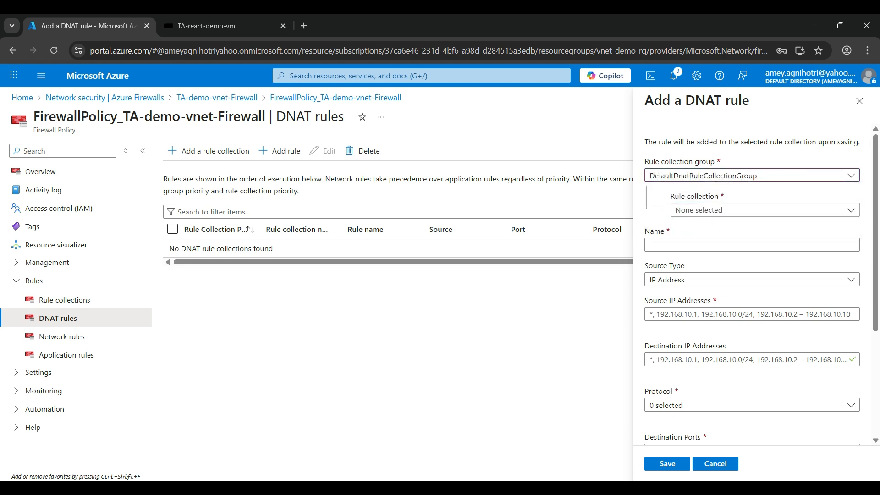
pyautogui.click(715, 210)
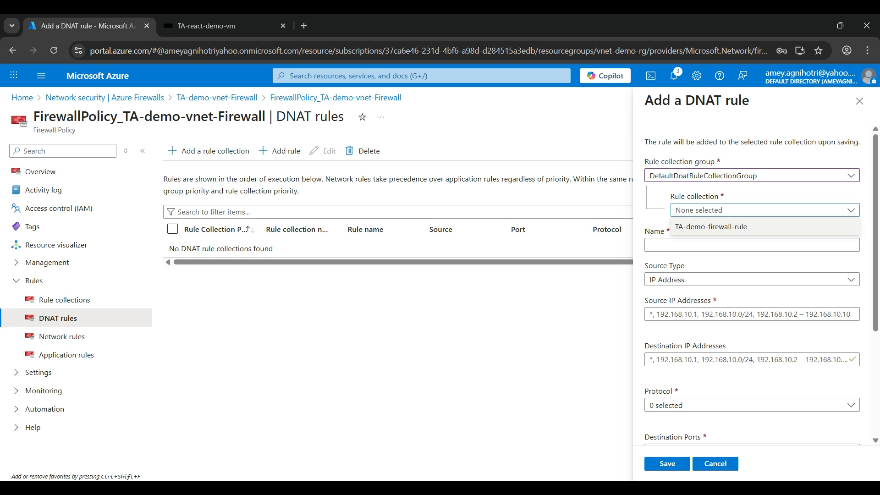
pyautogui.click(711, 226)
pyautogui.click(711, 245)
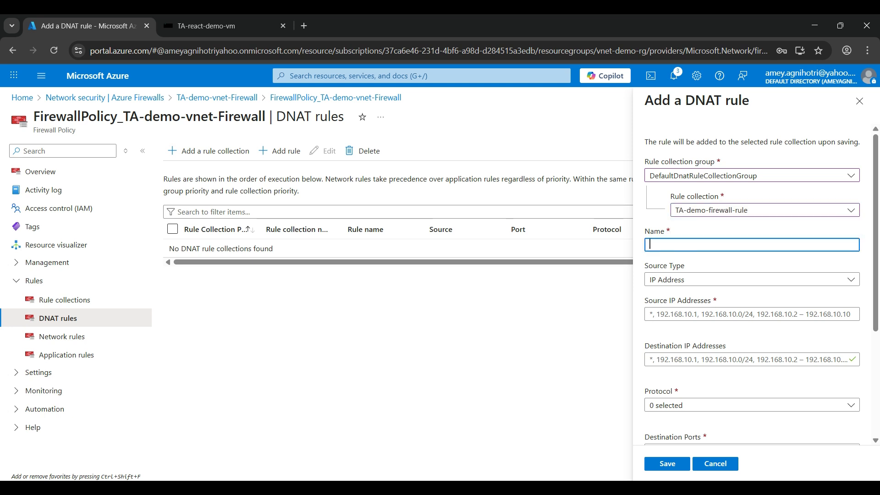
pyautogui.write('TA-')
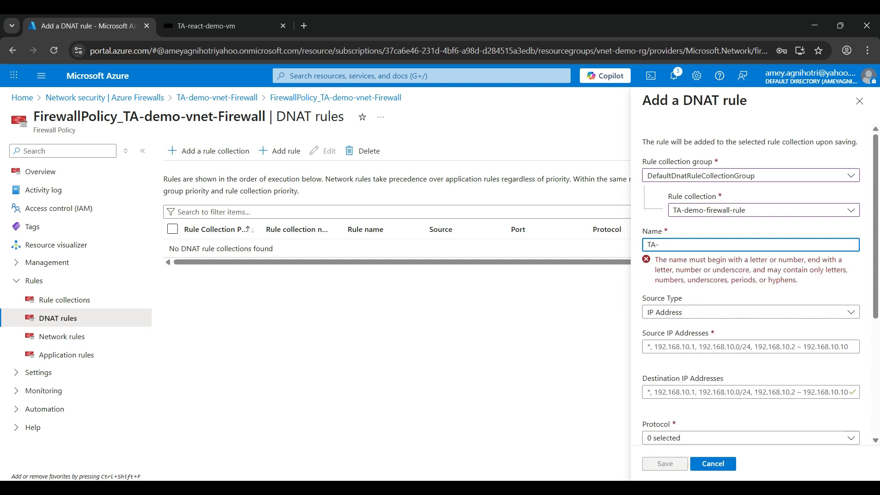
pyautogui.write('VM')
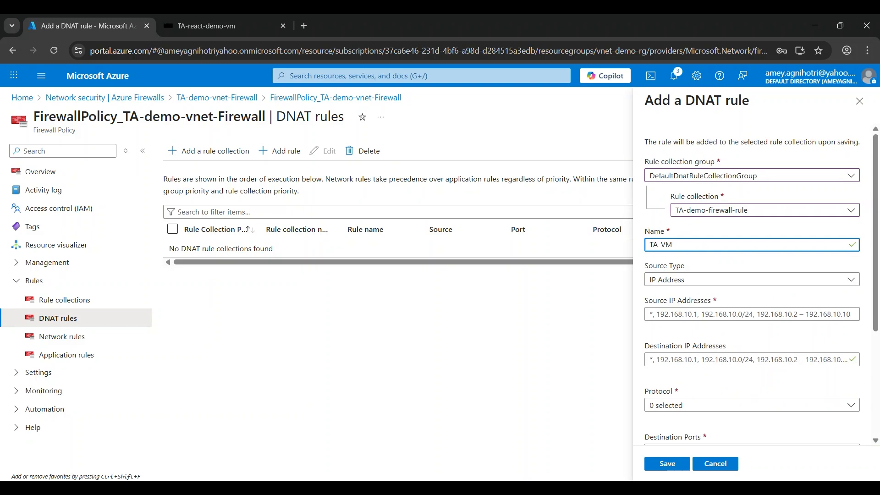
pyautogui.write('-firewall')
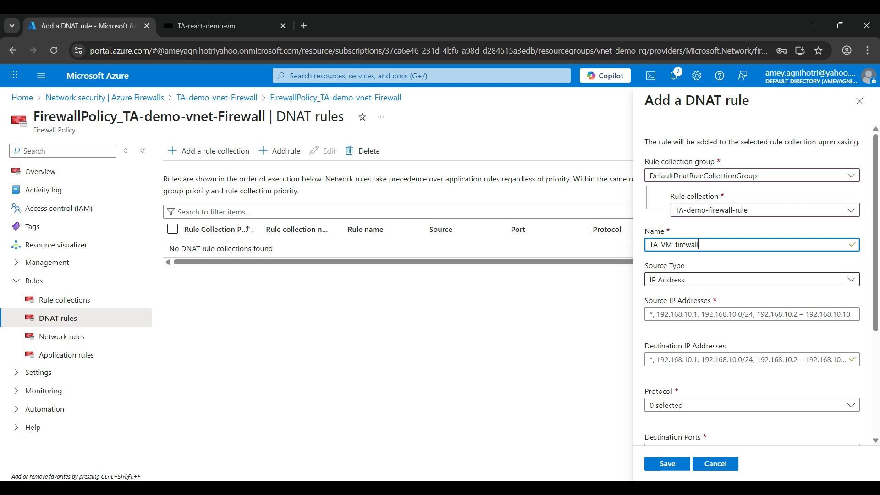
pyautogui.click(752, 280)
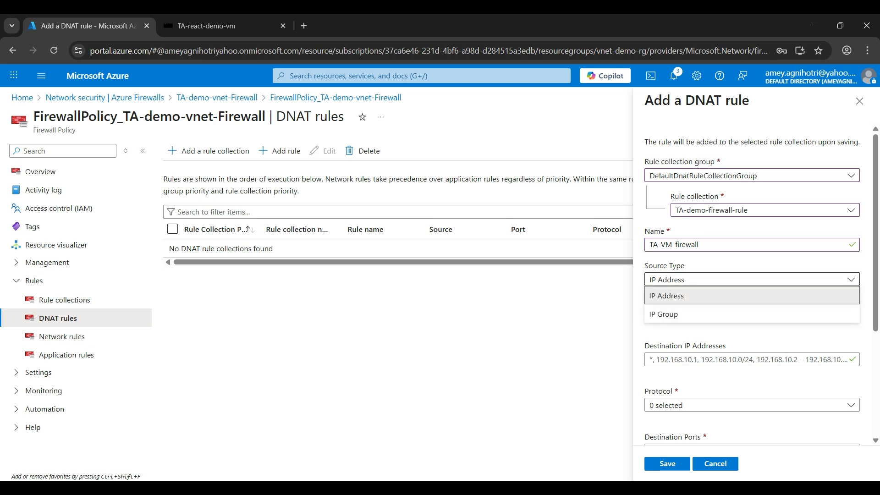
pyautogui.click(752, 295)
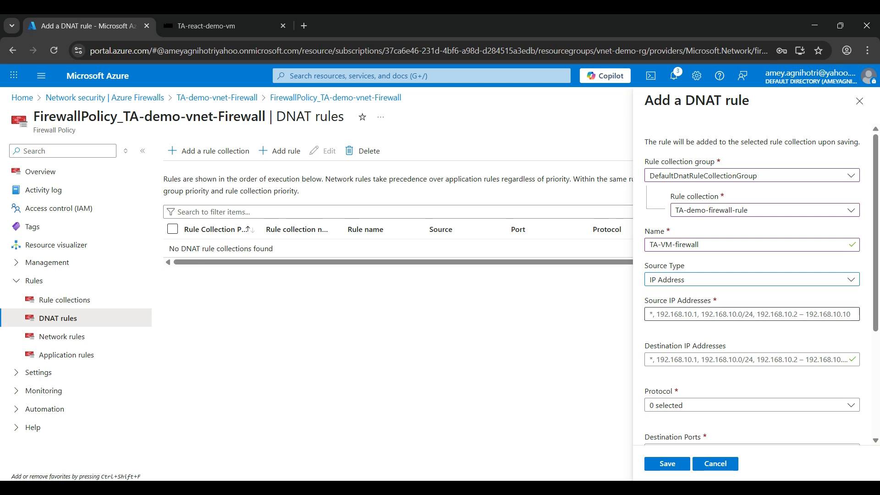
pyautogui.click(752, 314)
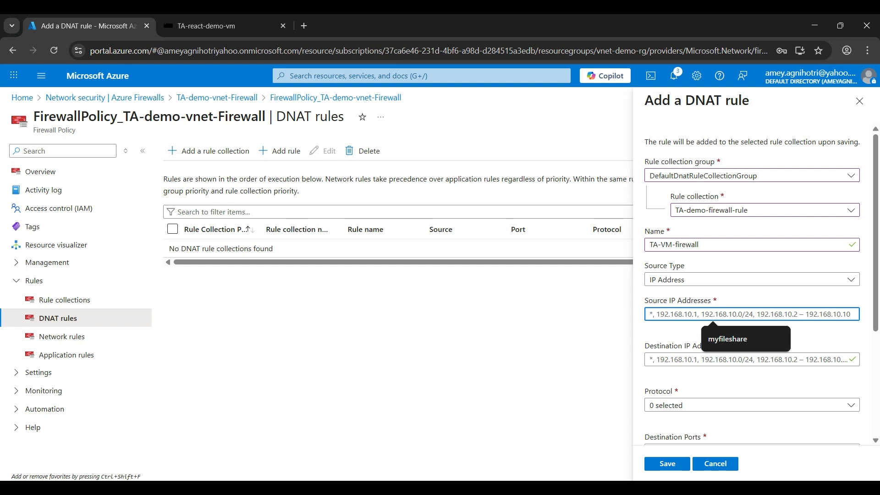
# Step: Look up your own public IPv4 address on whatismyipaddress.com and enter it as the rule's source IP address
pyautogui.hotkey('alt', 'Tab')
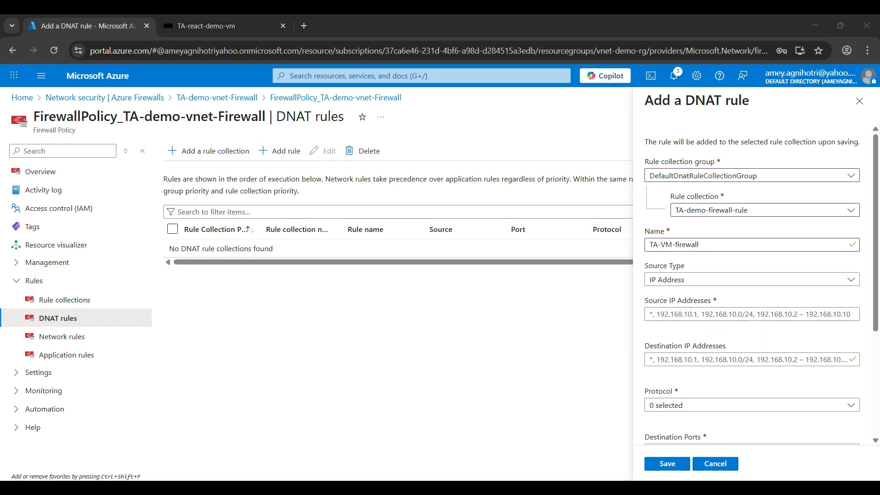
pyautogui.click(303, 25)
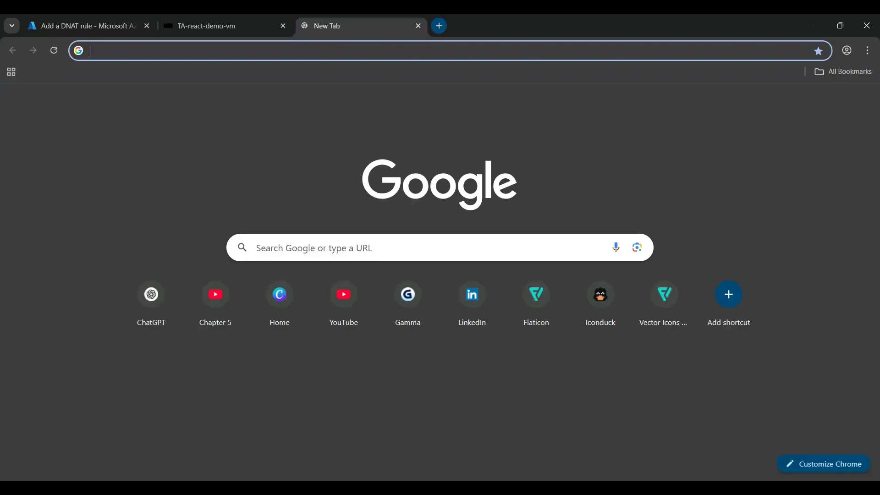
pyautogui.write('myip')
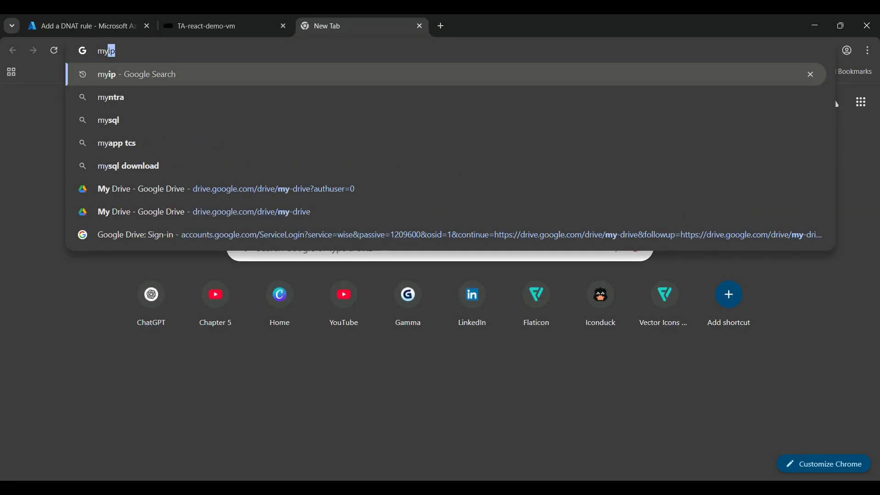
pyautogui.press('Return')
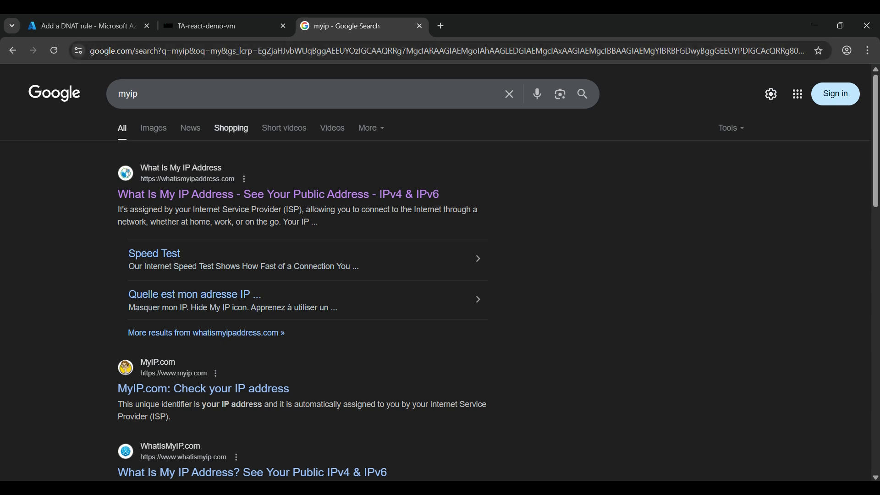
pyautogui.click(274, 194)
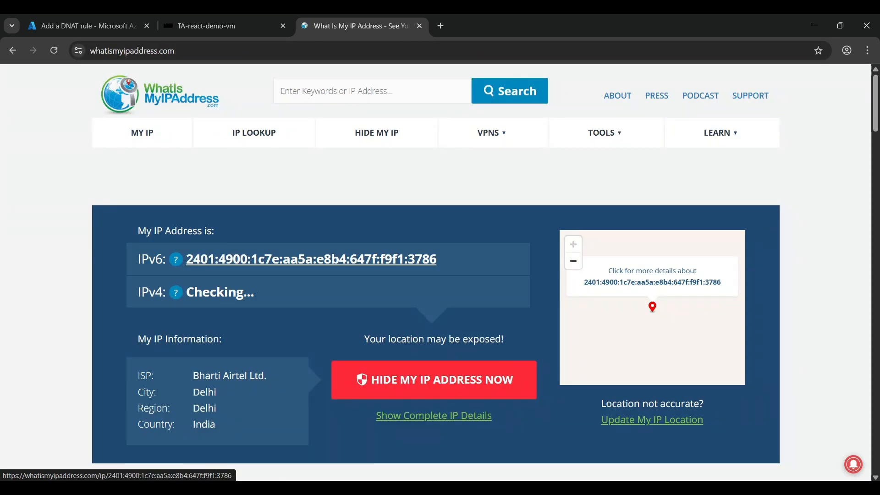
pyautogui.moveTo(277, 293); pyautogui.dragTo(179, 294)
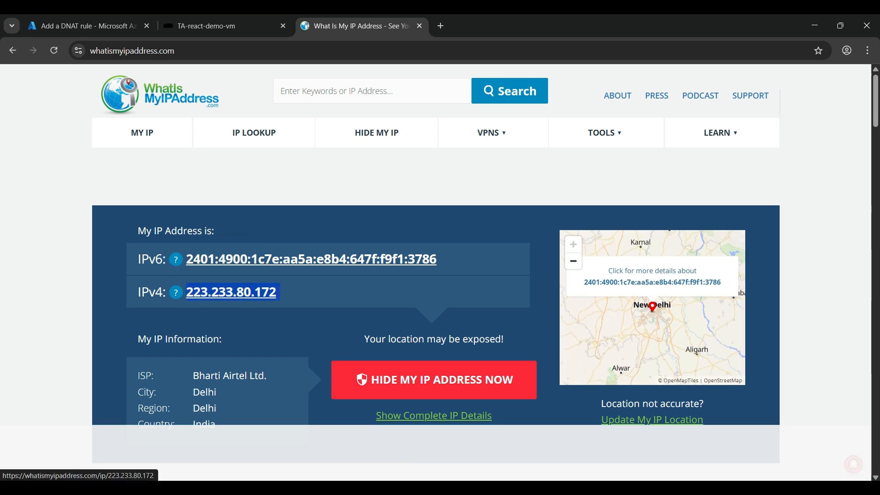
pyautogui.click(419, 26)
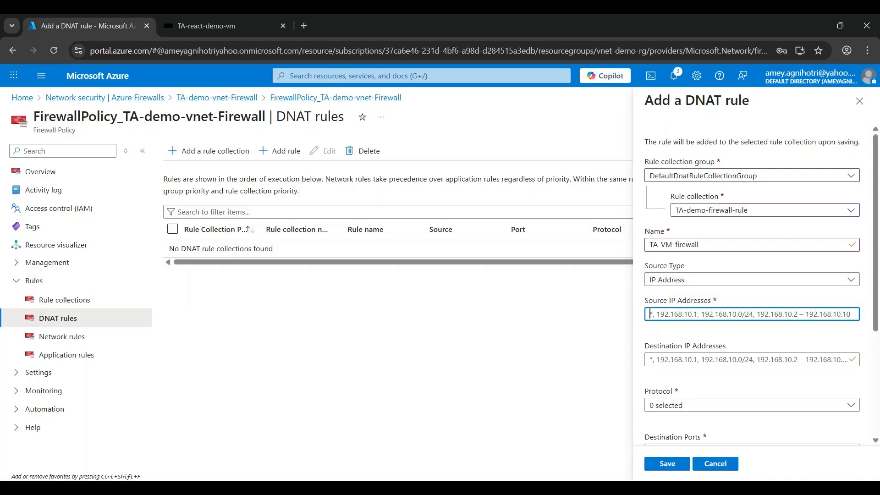
pyautogui.write('223.233.80.172')
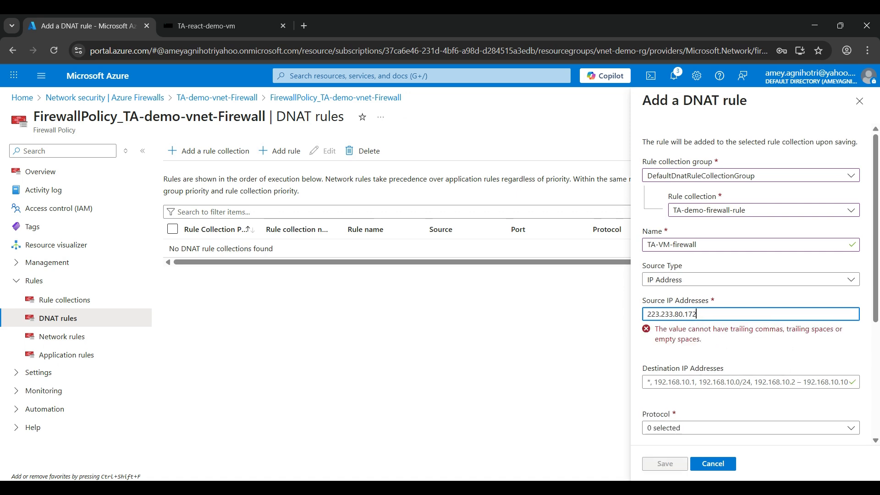
pyautogui.press('Tab')
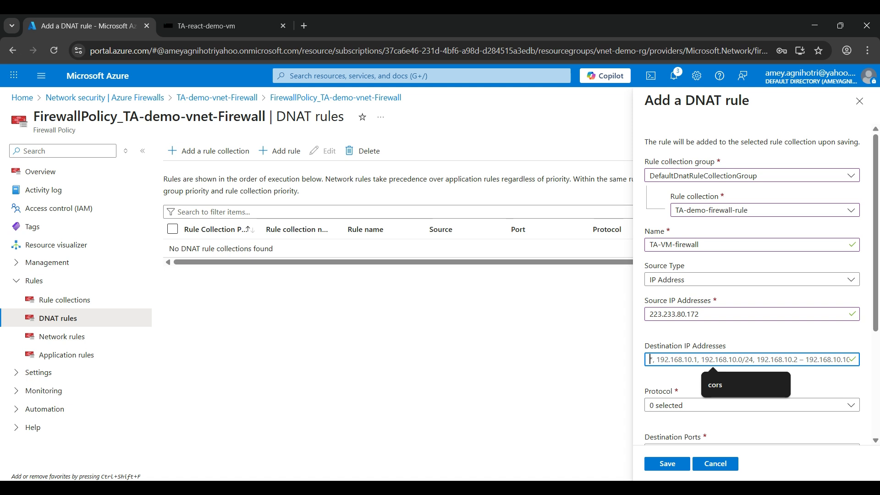
# Step: Copy the firewall's public IP 74.225.211.234 from ta-demo-vnet-firewall in a duplicate tab and set it as destination IP
pyautogui.rightClick(103, 26)
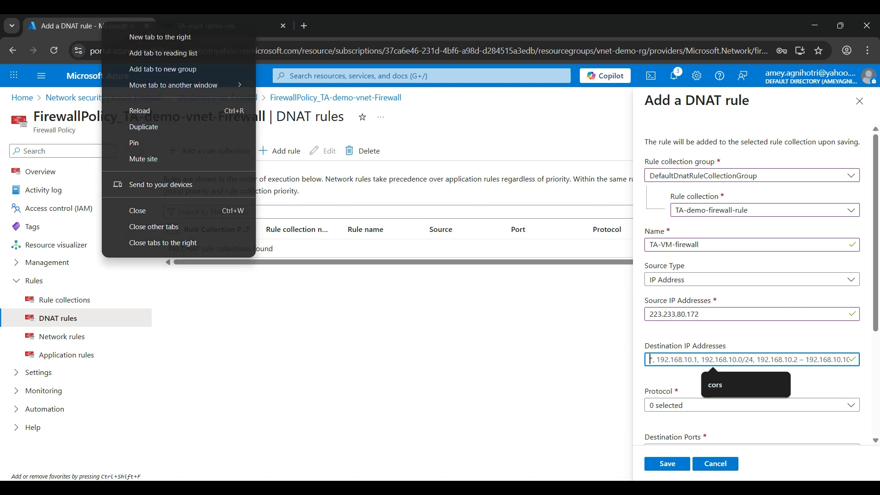
pyautogui.click(144, 127)
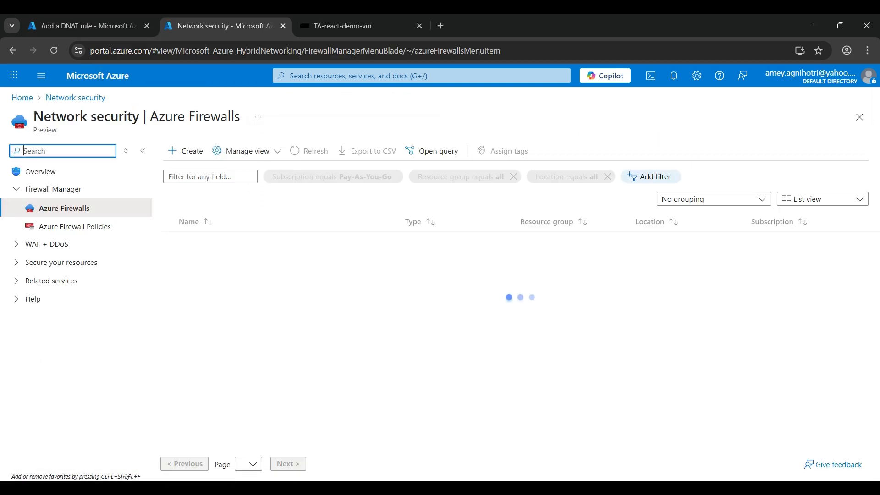
pyautogui.click(231, 241)
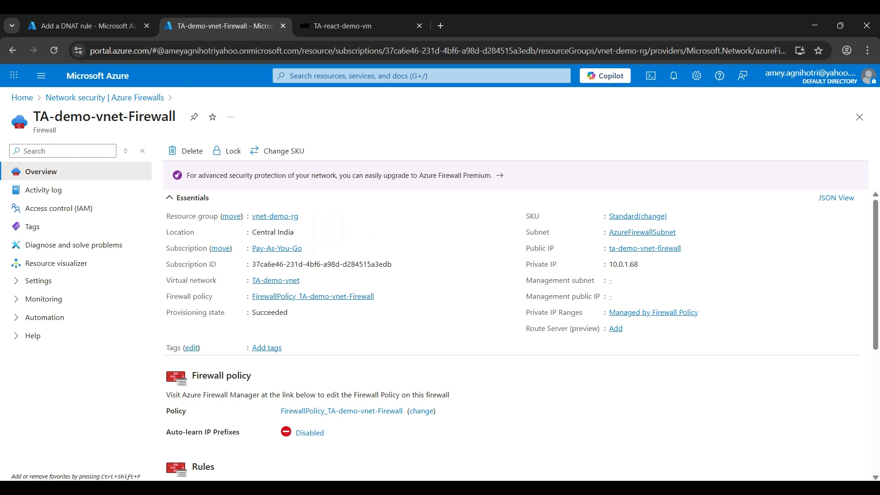
pyautogui.click(644, 247)
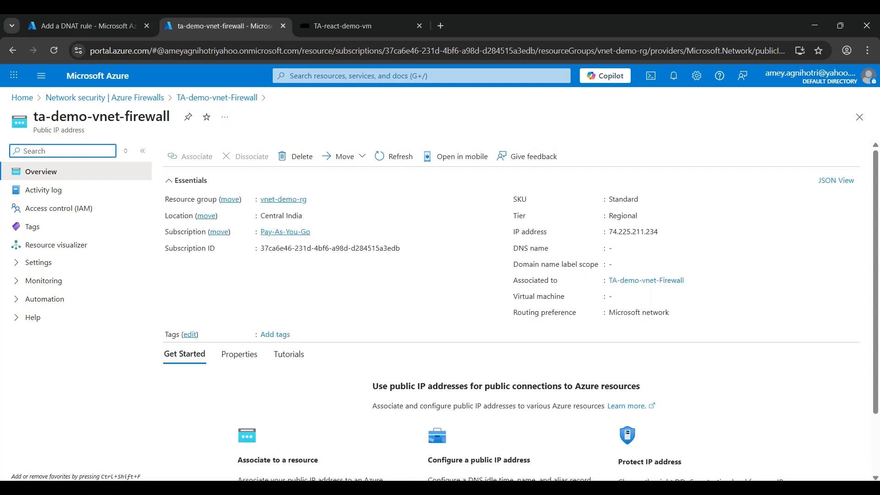
pyautogui.click(661, 232)
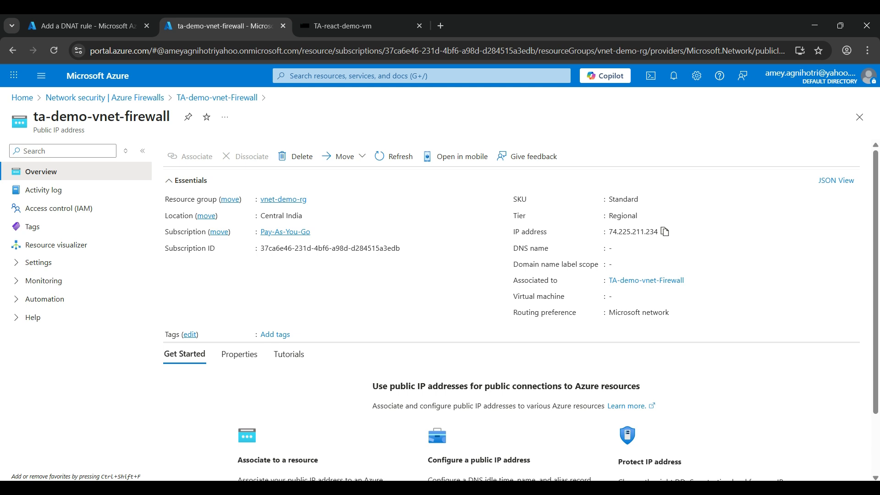
pyautogui.click(665, 232)
pyautogui.hotkey('ctrl', 'shift', 'Tab')
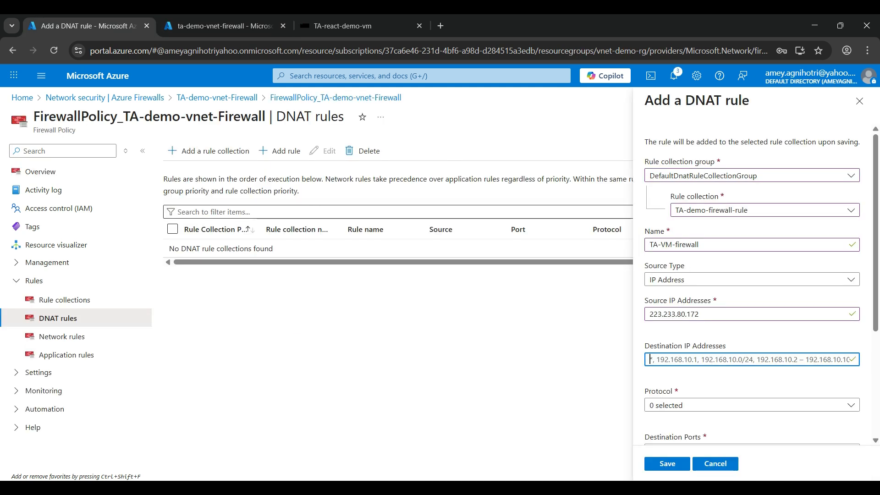
pyautogui.hotkey('ctrl', 'v')
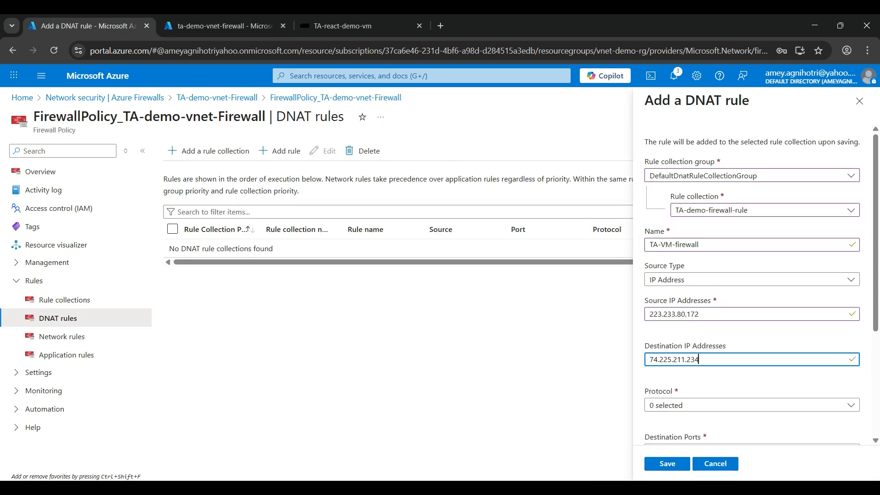
# Step: Set the DNAT rule's protocol to TCP
pyautogui.click(751, 405)
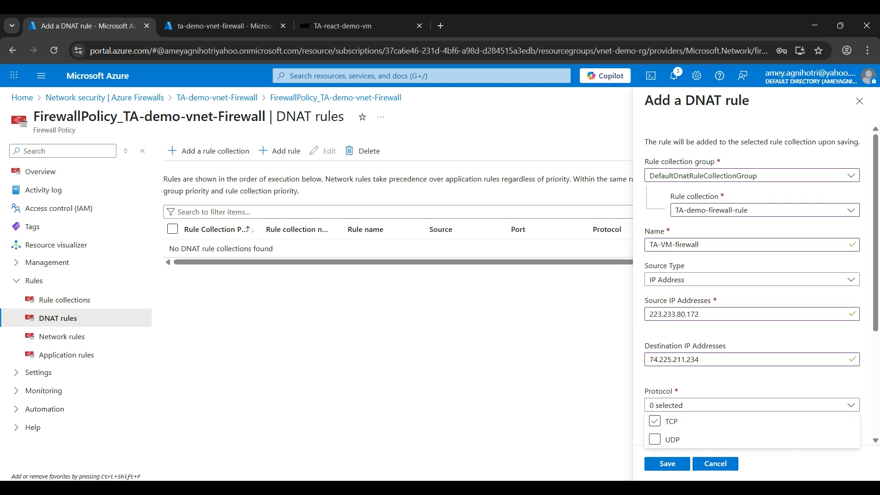
pyautogui.click(655, 421)
pyautogui.scroll(-3, 751, 358)
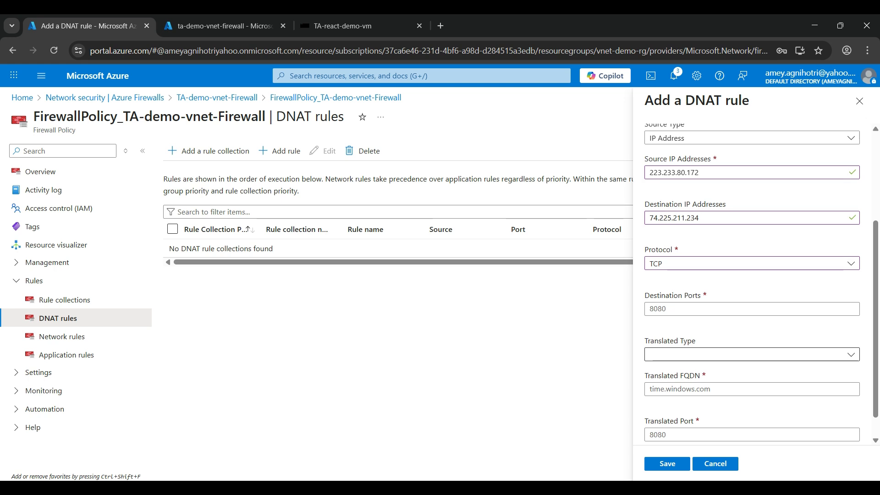
# Step: Set the DNAT rule's destination port to 3000 and its translated type to IP address
pyautogui.click(751, 308)
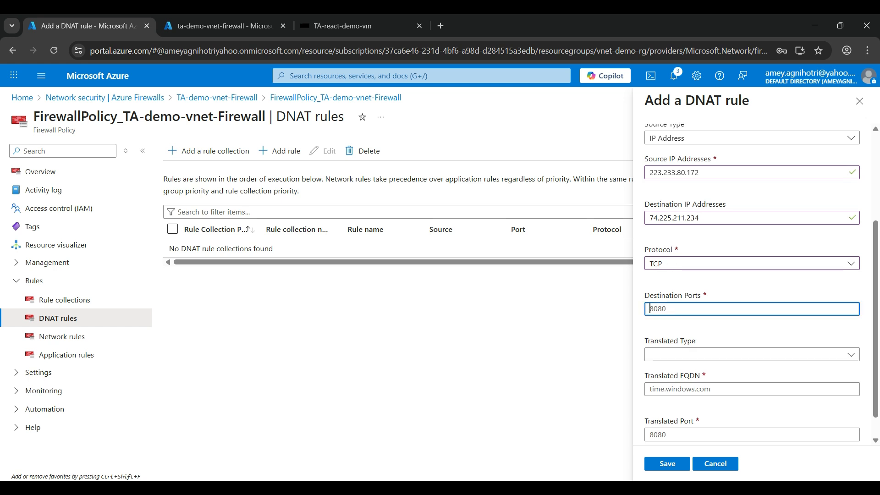
pyautogui.write('3000')
pyautogui.click(751, 354)
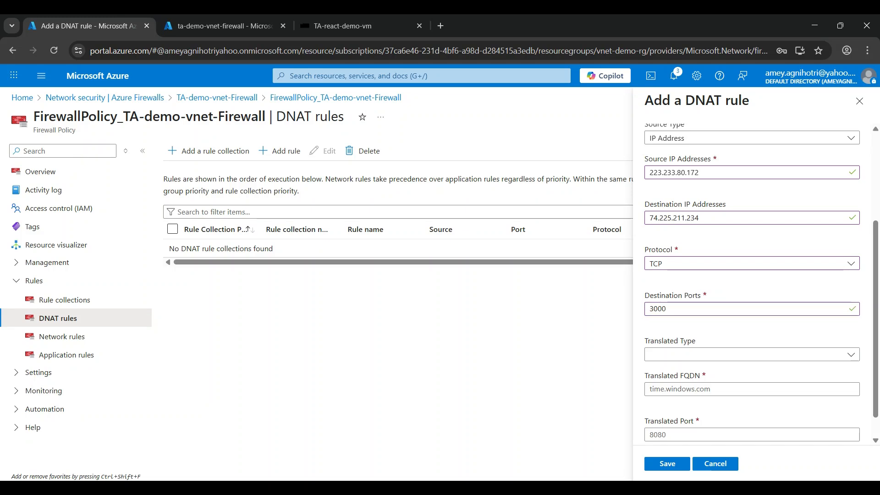
pyautogui.scroll(-1, 752, 354)
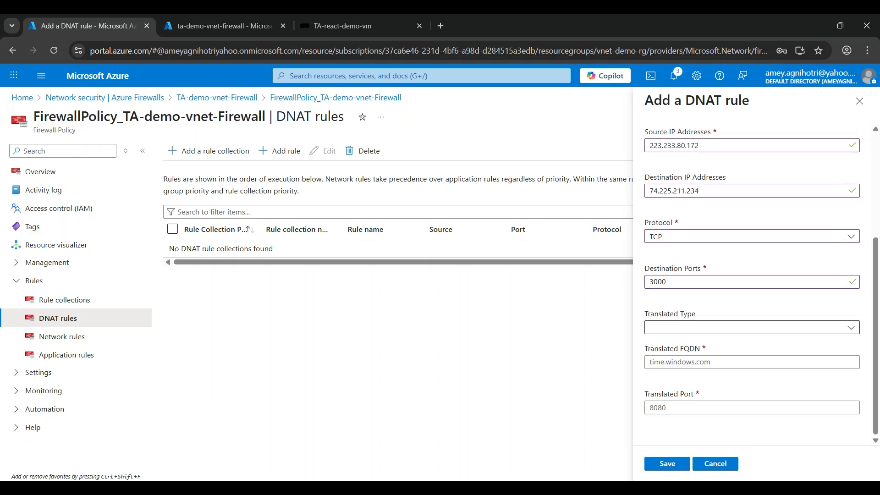
pyautogui.click(752, 327)
pyautogui.click(751, 344)
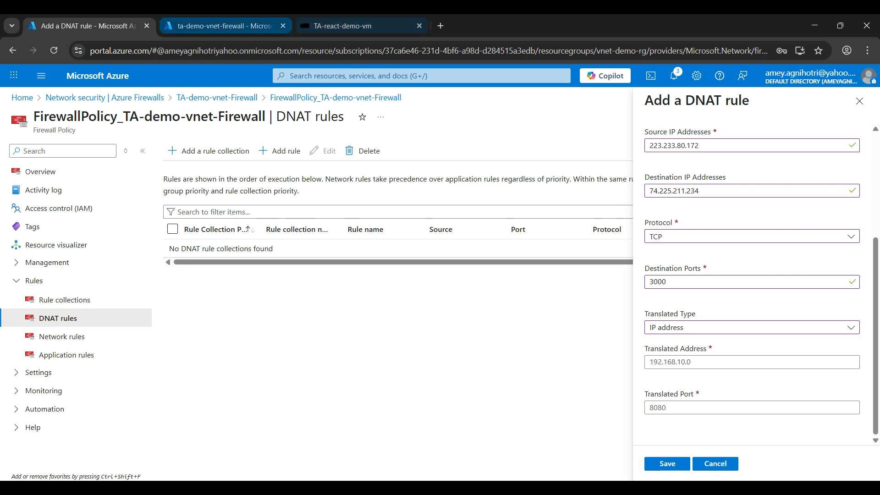
# Step: Copy TA-react-demo-vm's private IP 10.0.0.4 from its network settings and enter it as the translated address
pyautogui.click(226, 26)
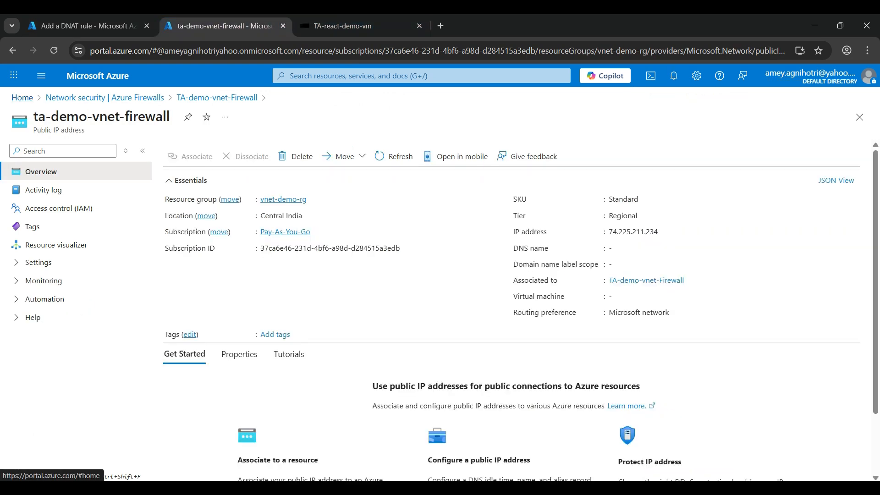
pyautogui.click(22, 97)
pyautogui.click(282, 147)
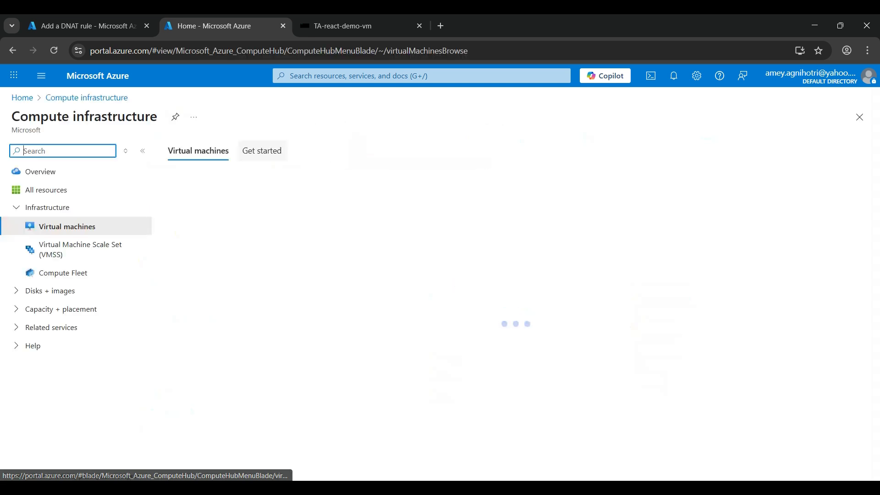
pyautogui.click(238, 284)
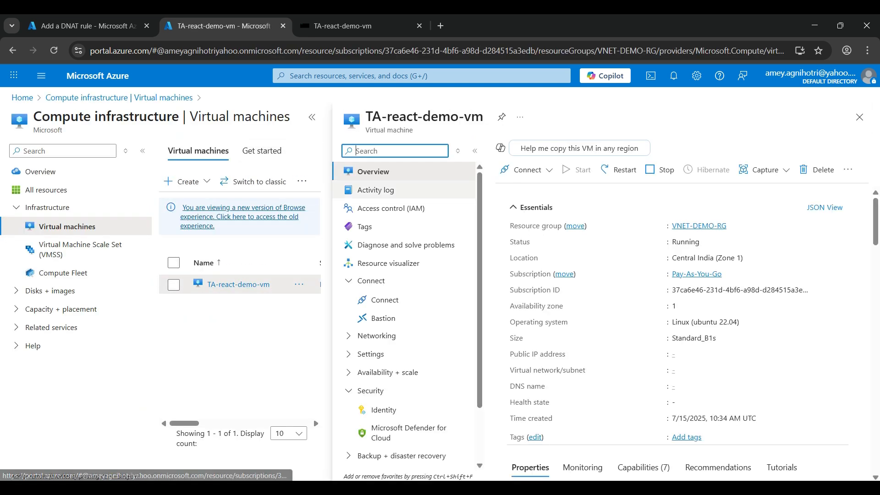
pyautogui.click(81, 151)
pyautogui.write('net')
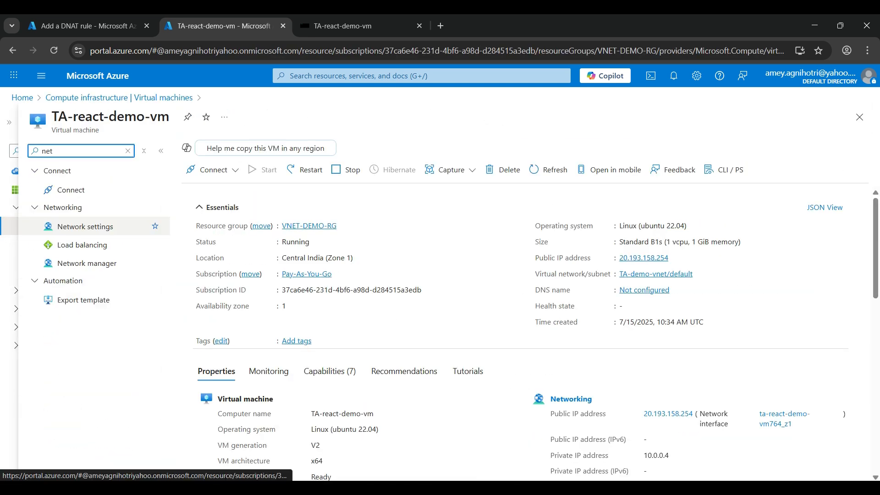
pyautogui.click(86, 226)
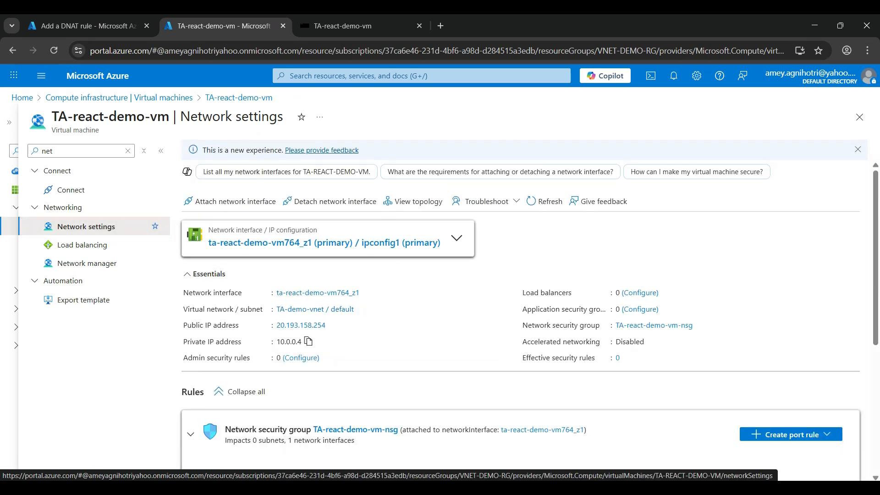
pyautogui.click(308, 341)
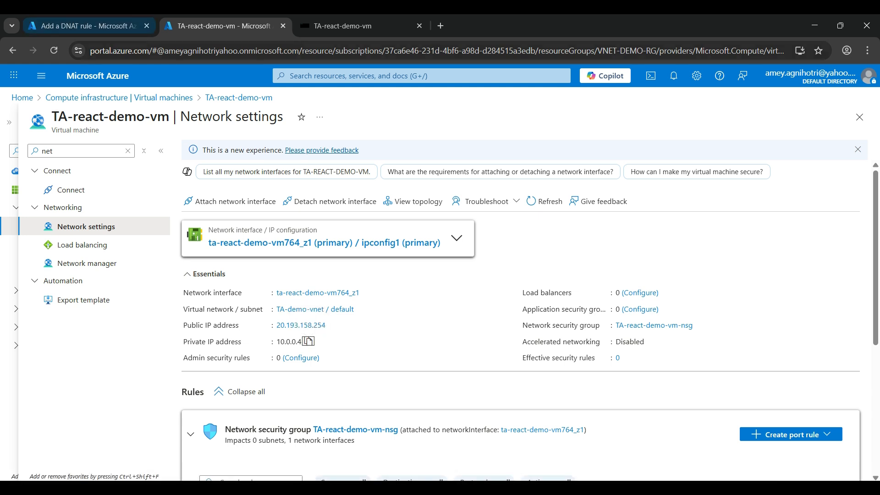
pyautogui.click(82, 26)
pyautogui.click(747, 362)
pyautogui.hotkey('ctrl', 'v')
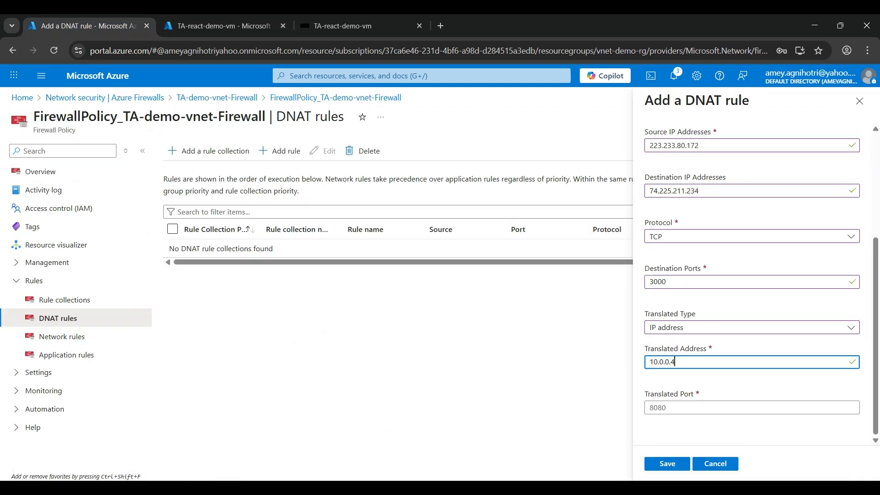
# Step: Set the translated port to 5173 and save the DNAT rule
pyautogui.click(747, 407)
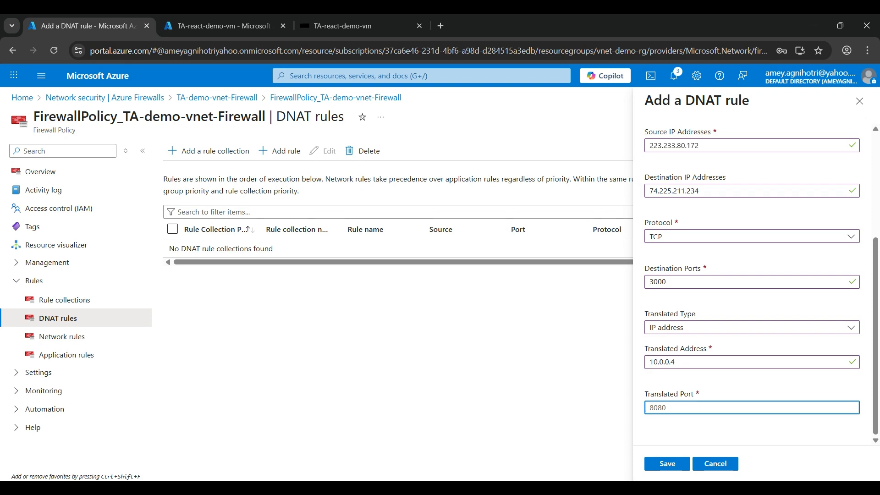
pyautogui.write('73')
pyautogui.press('Tab')
pyautogui.press('Return')
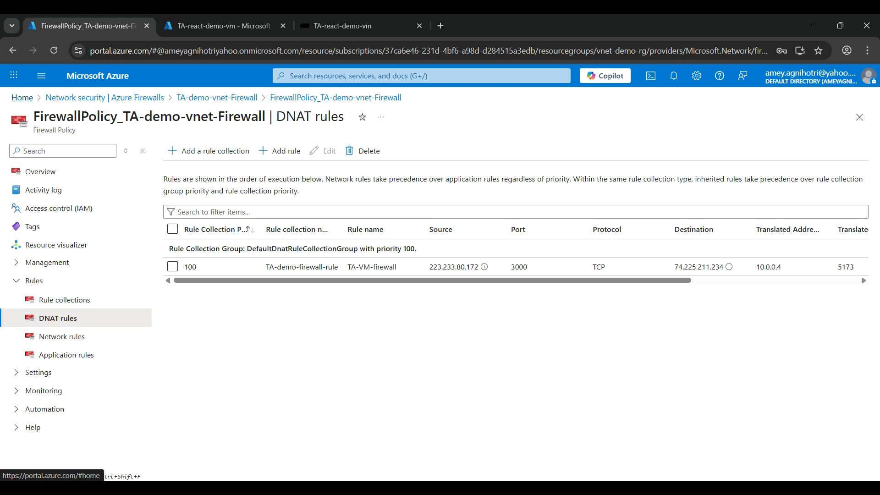
# Step: Open TA-demo-vnet-Firewall's public IP ta-demo-vnet-firewall and copy its IP address 74.225.211.234
pyautogui.click(22, 97)
pyautogui.click(220, 142)
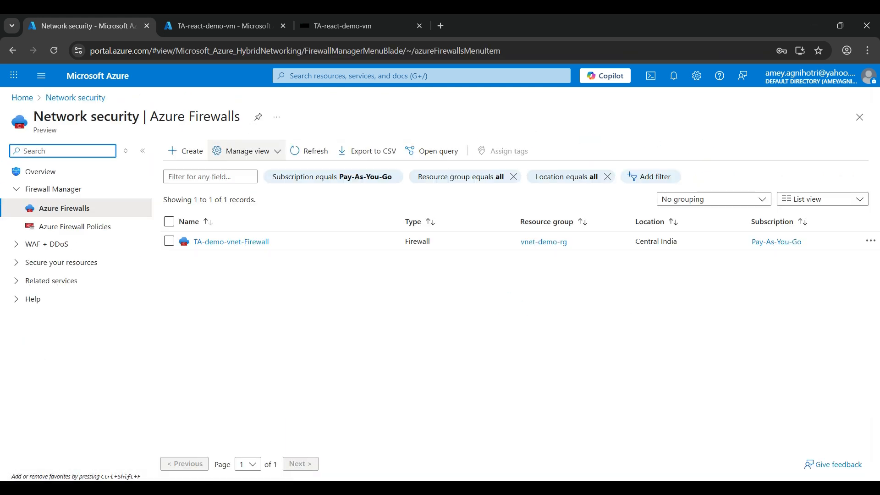
pyautogui.click(231, 241)
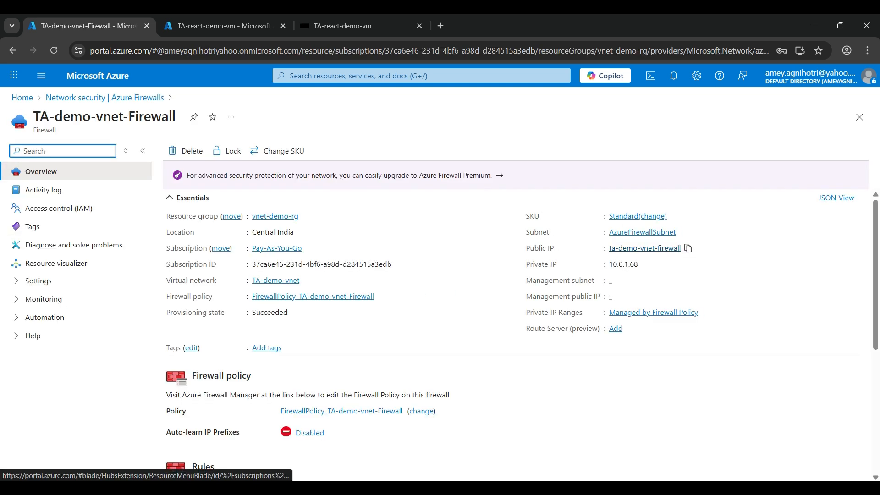
pyautogui.click(644, 248)
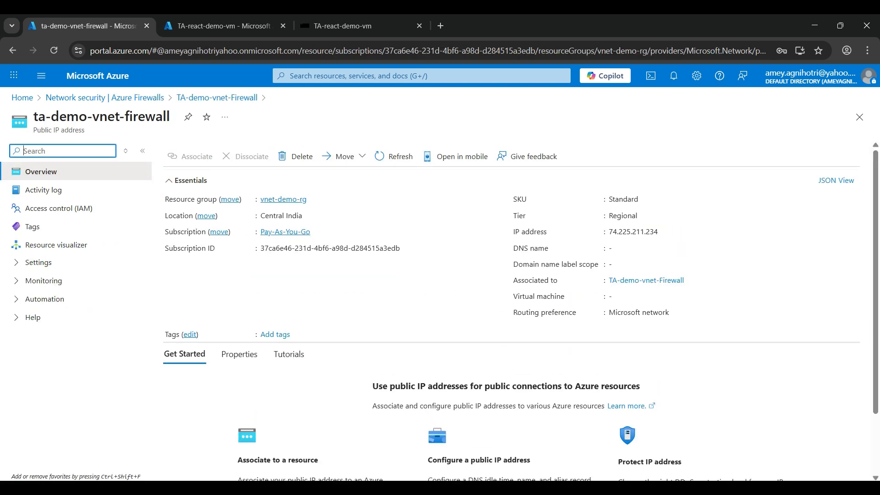
pyautogui.click(665, 231)
# Step: Open 74.225.211.234:3000 in a new browser tab to reach the React app through the firewall
pyautogui.hotkey('ctrl', 't')
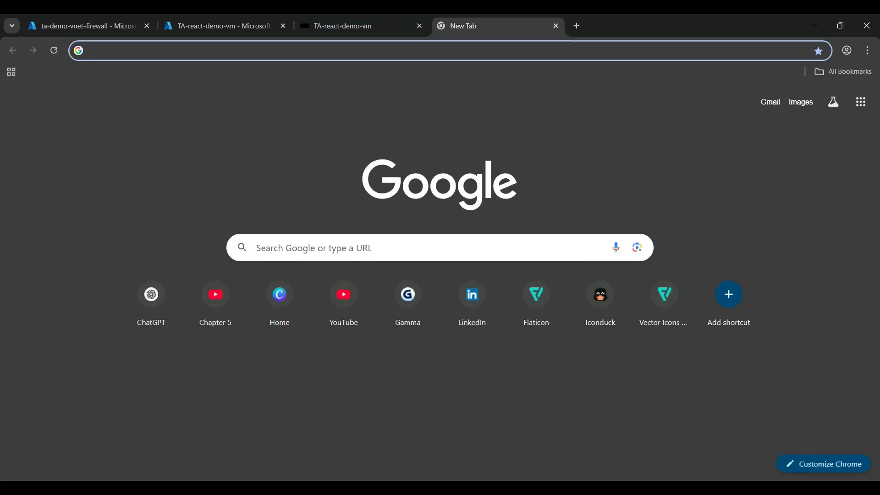
pyautogui.hotkey('ctrl', 'v')
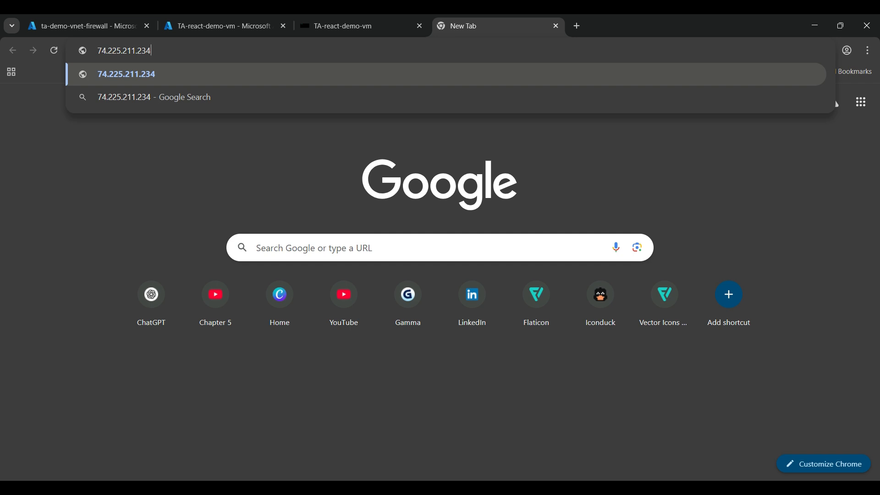
pyautogui.write(':3000')
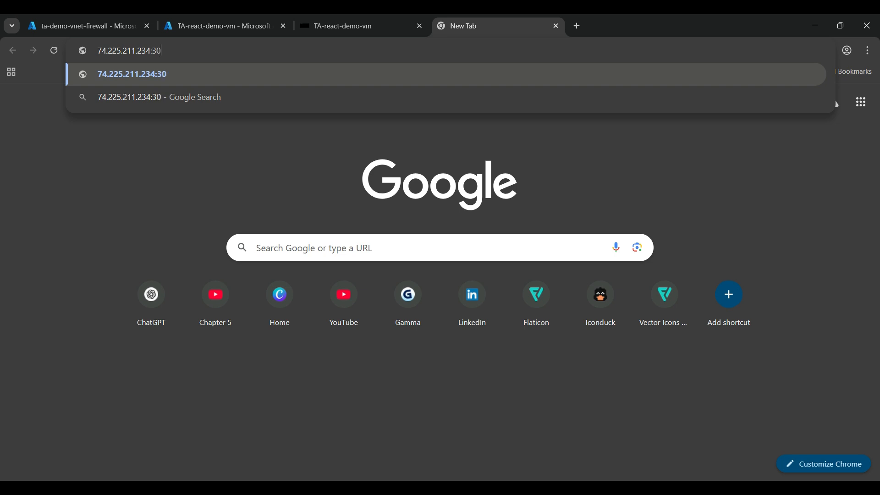
pyautogui.press('Return')
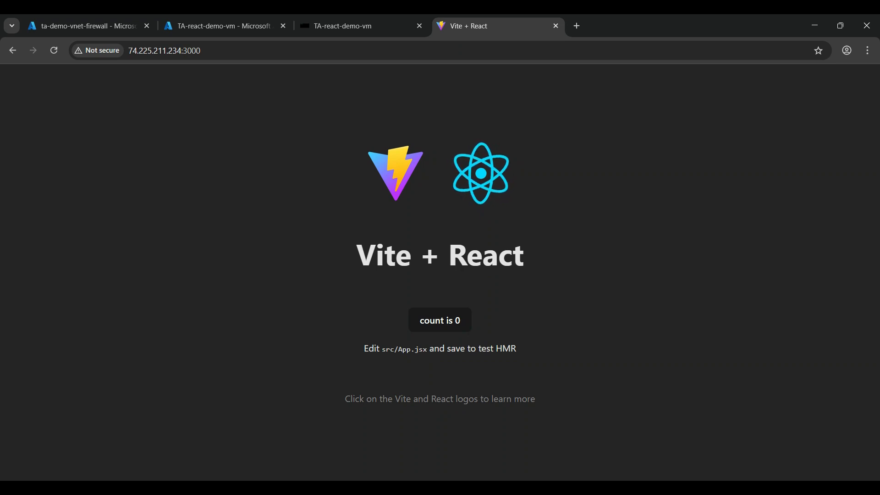
pyautogui.hotkey('ctrl', 'l')
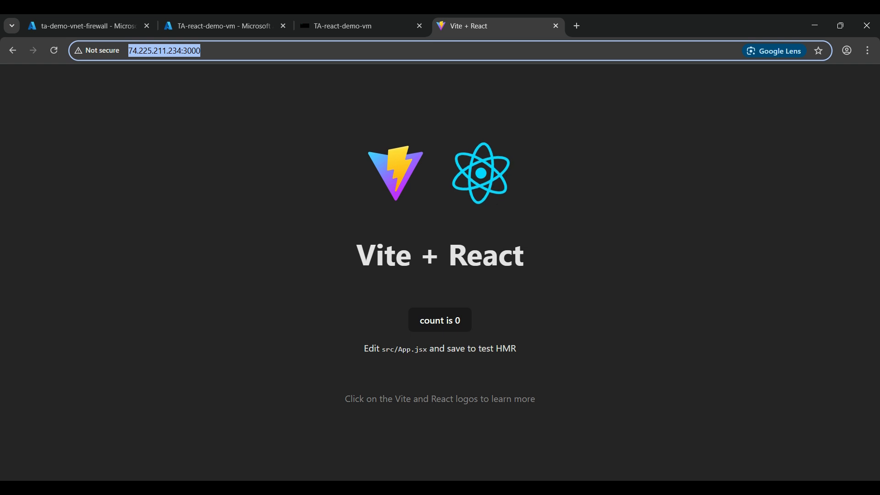
pyautogui.hotkey('ctrl', 'shift', 'n')
pyautogui.hotkey('ctrl', 'v')
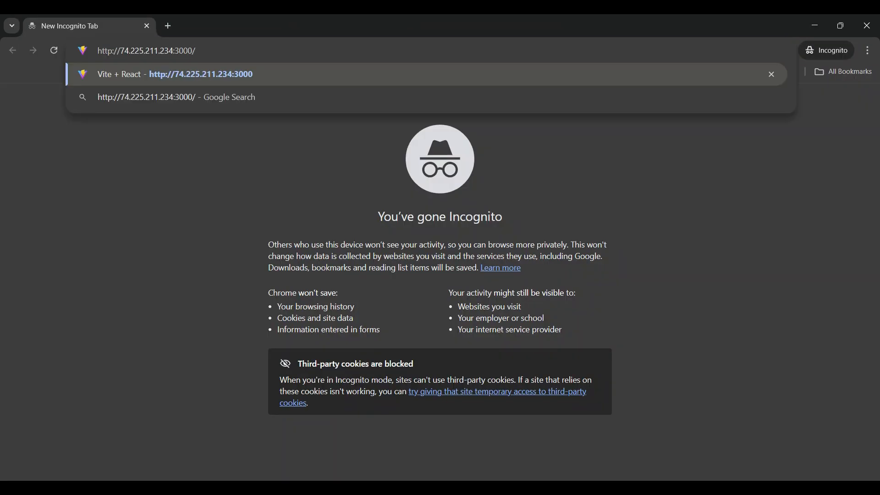
pyautogui.press('Return')
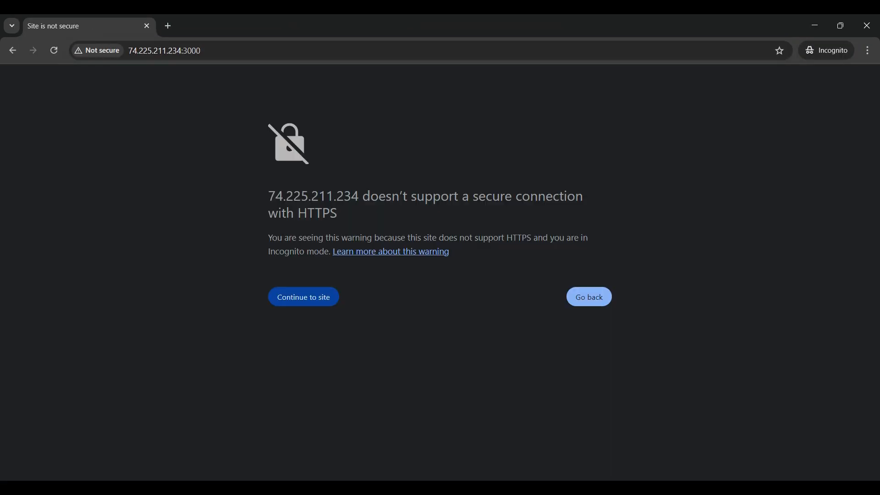